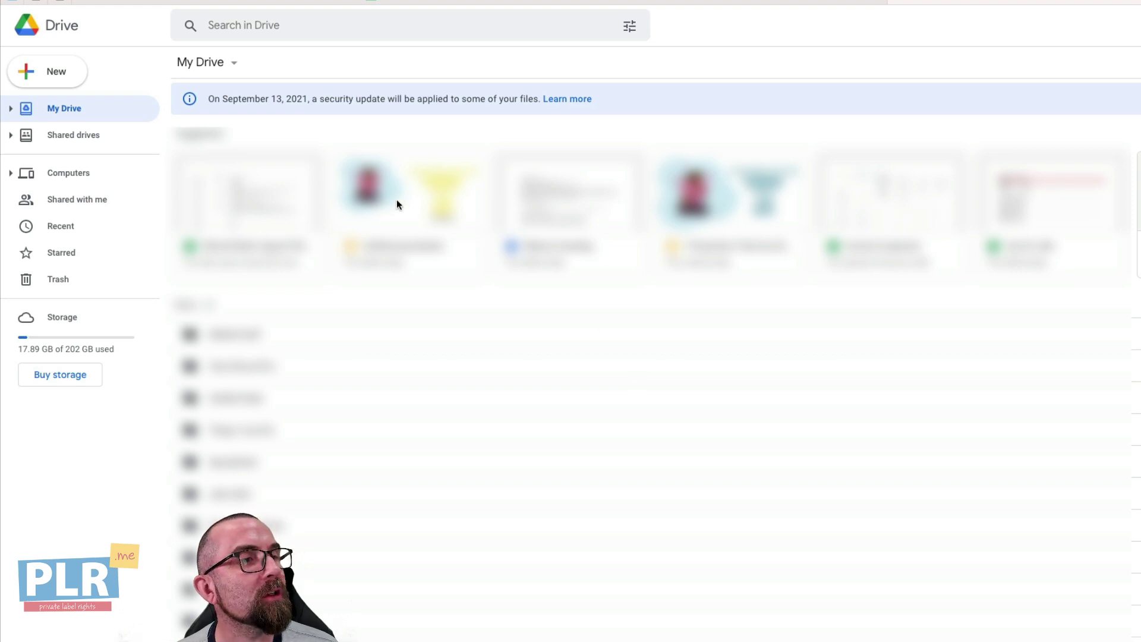
- Upload The Keys to Being a Great Leader.docx from Downloads/Word to Drive and open it
left_click(61, 74)
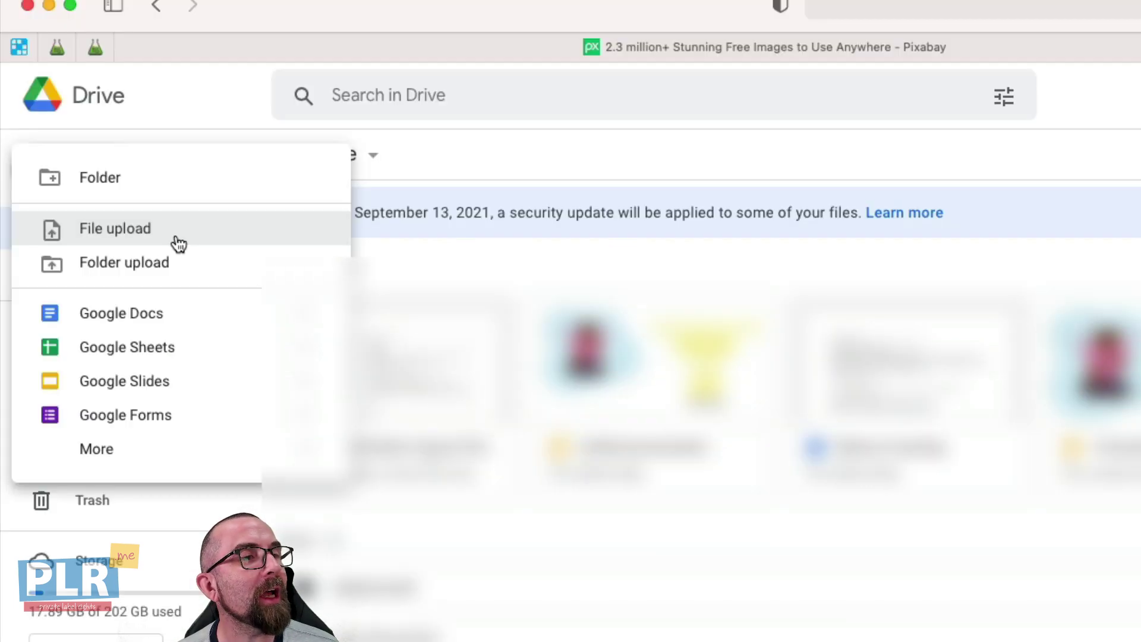
left_click(178, 238)
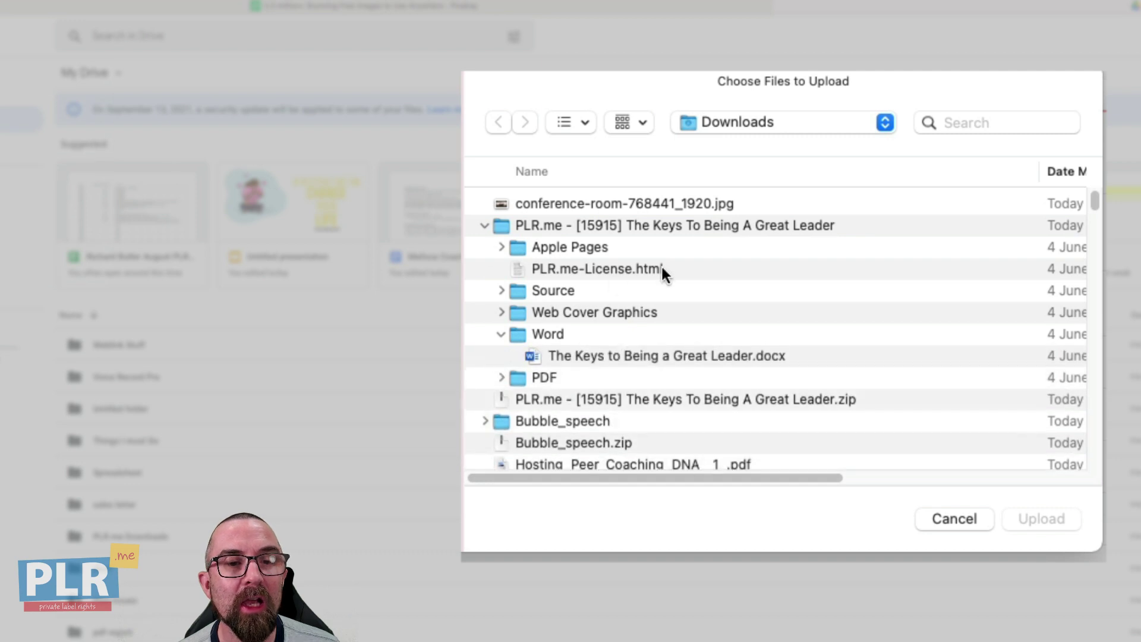
left_click(581, 357)
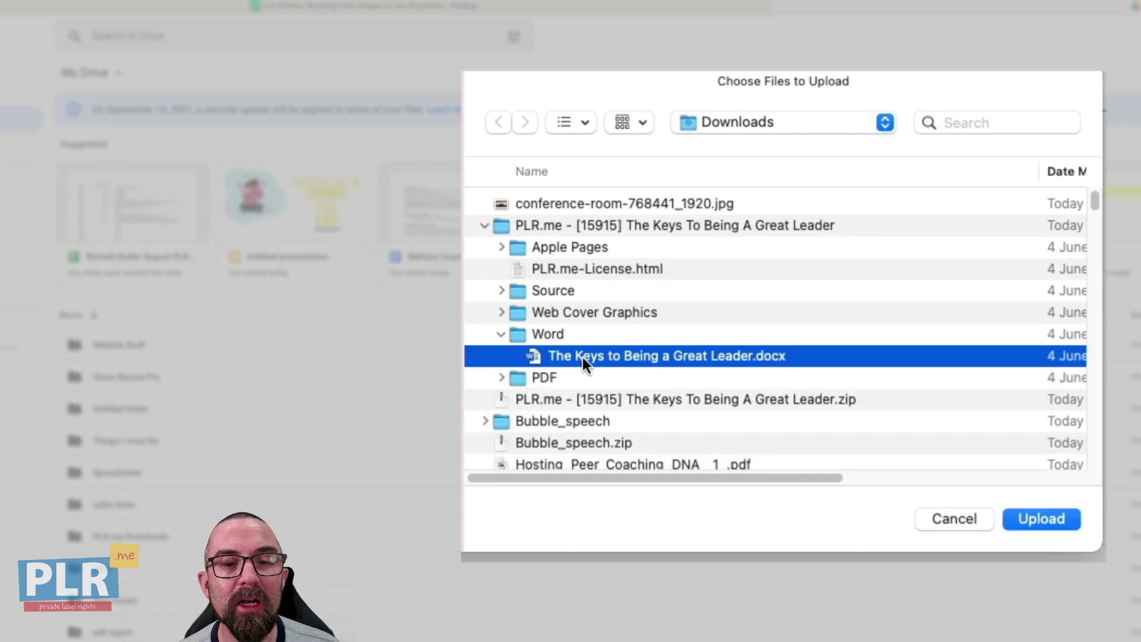
left_click(1057, 519)
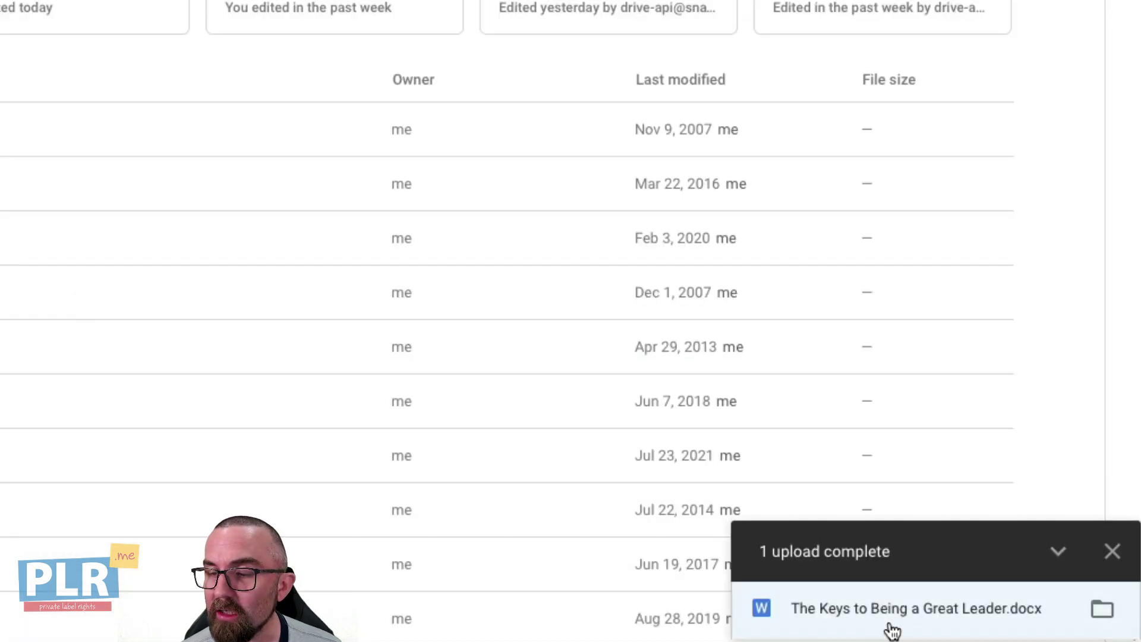
left_click(849, 605)
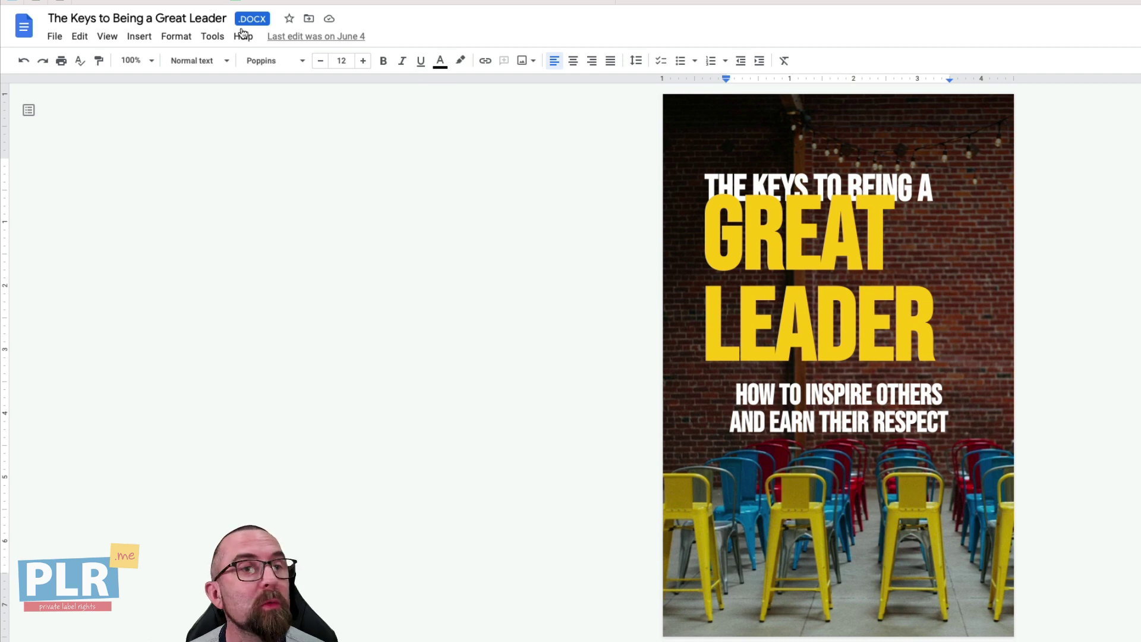
- Search Pixabay for 'meetings' and open the conference-room photo
left_click(259, 2)
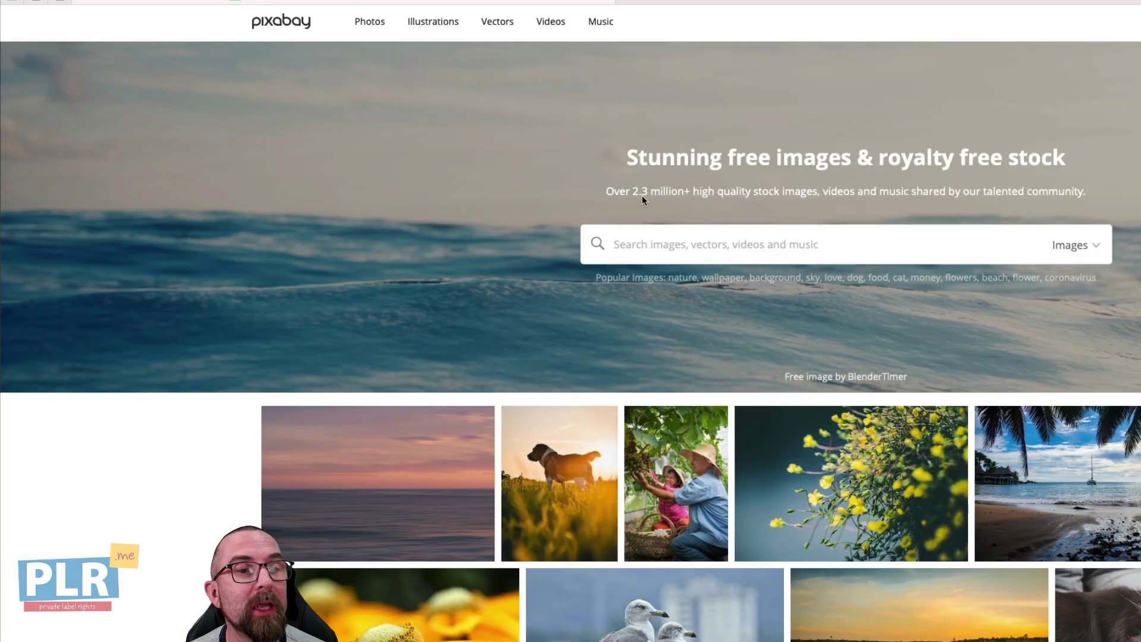
left_click(660, 242)
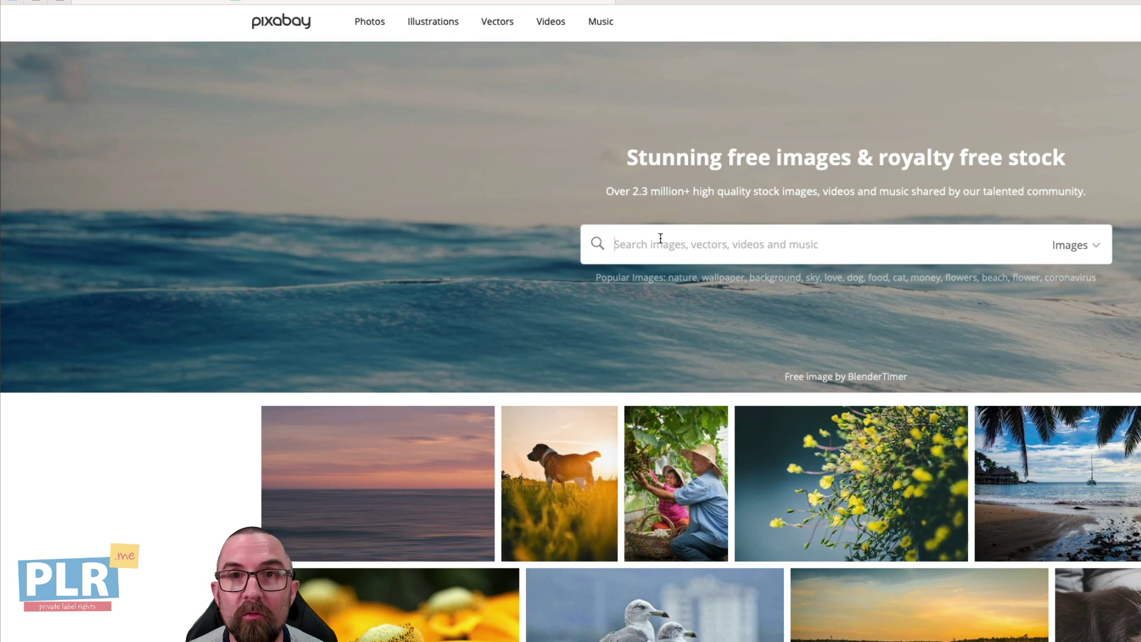
type("meetings")
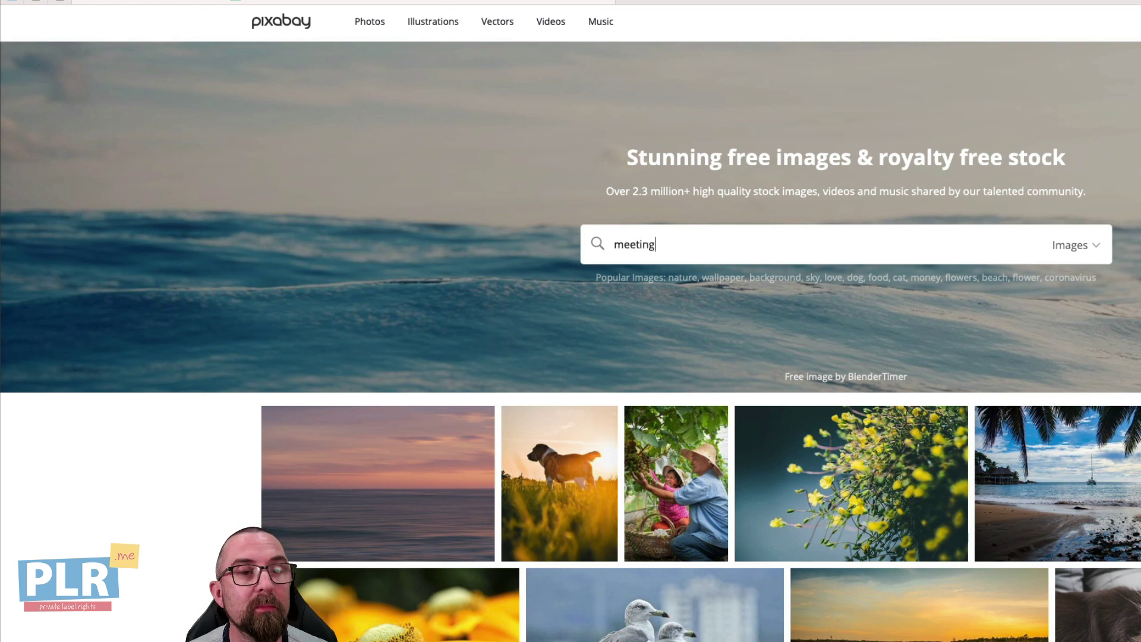
key("Return")
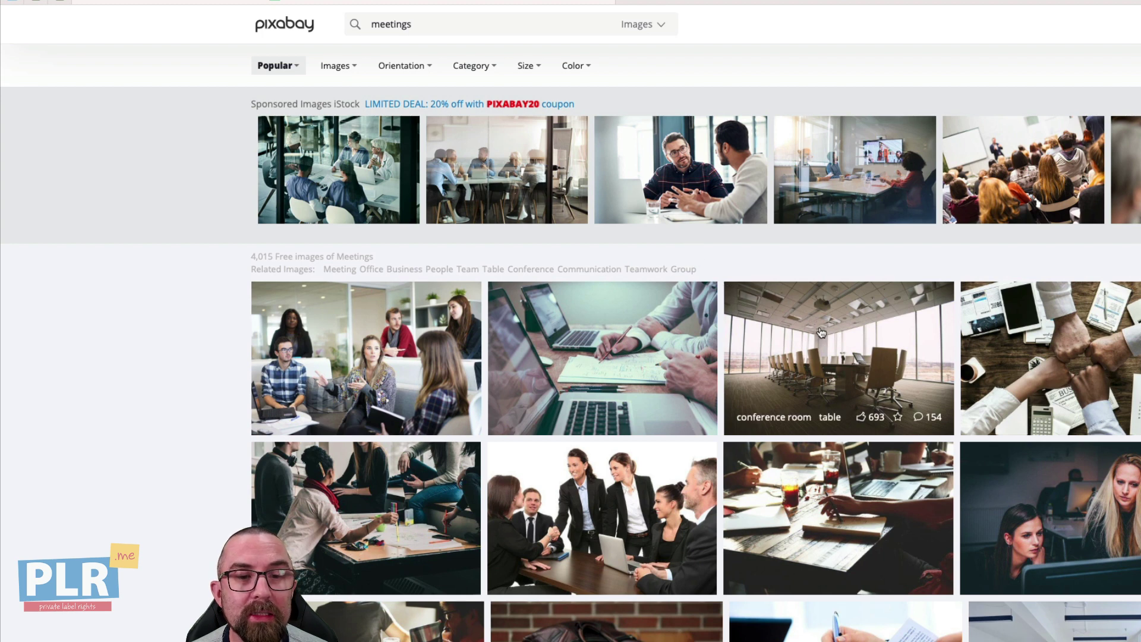
left_click(870, 354)
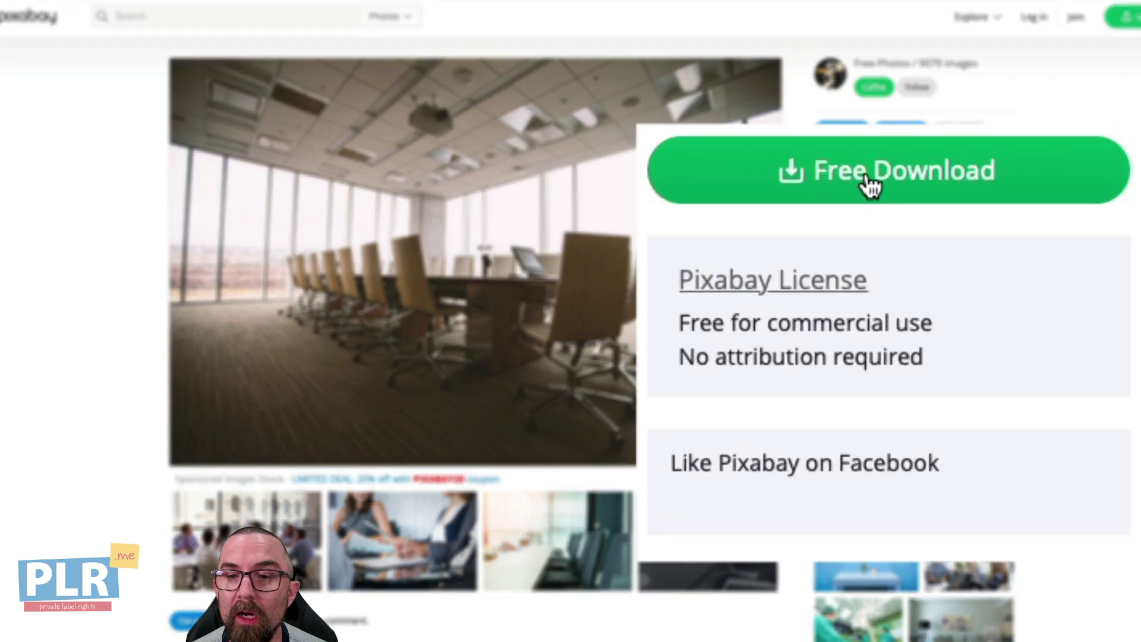
- Download the photo at 1920×1280, pass the robot check, and return to the ebook
left_click(902, 248)
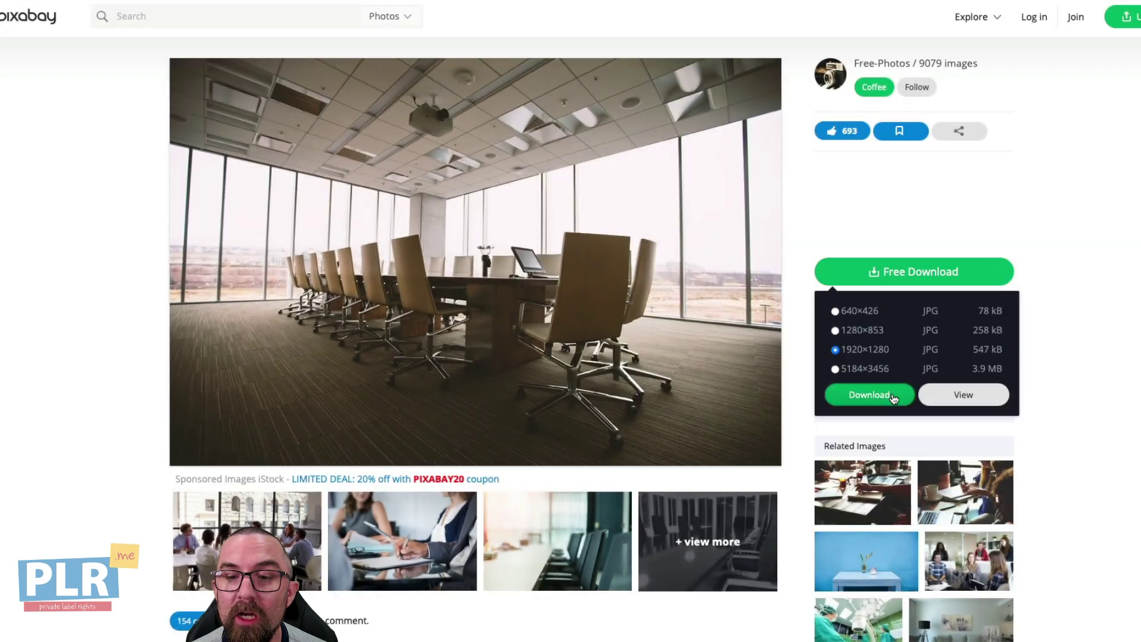
left_click(893, 397)
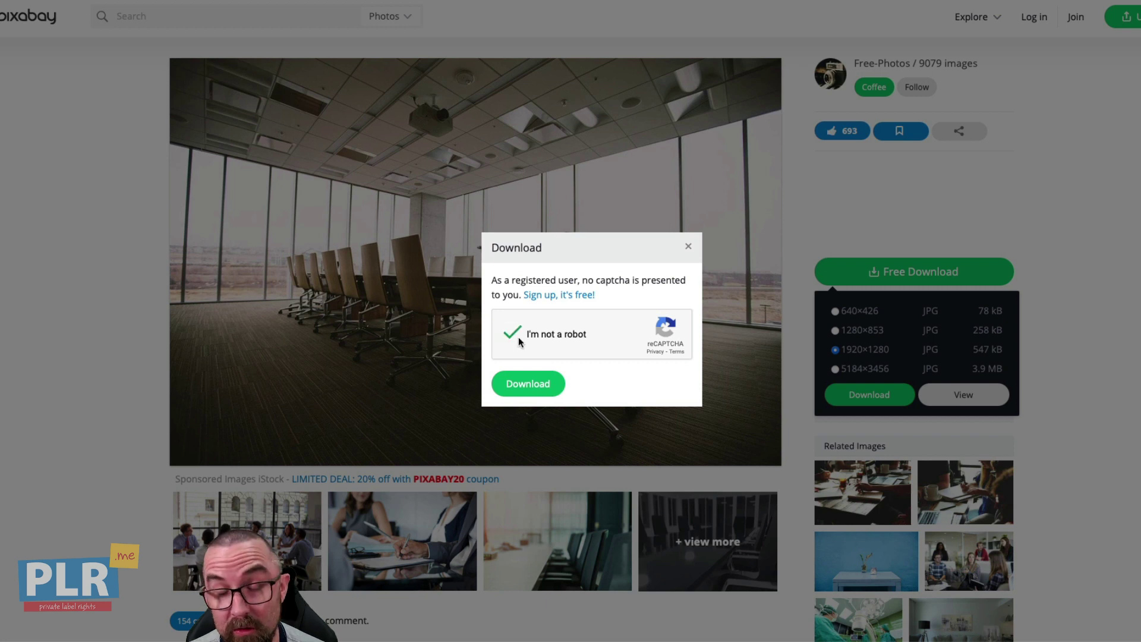
left_click(546, 388)
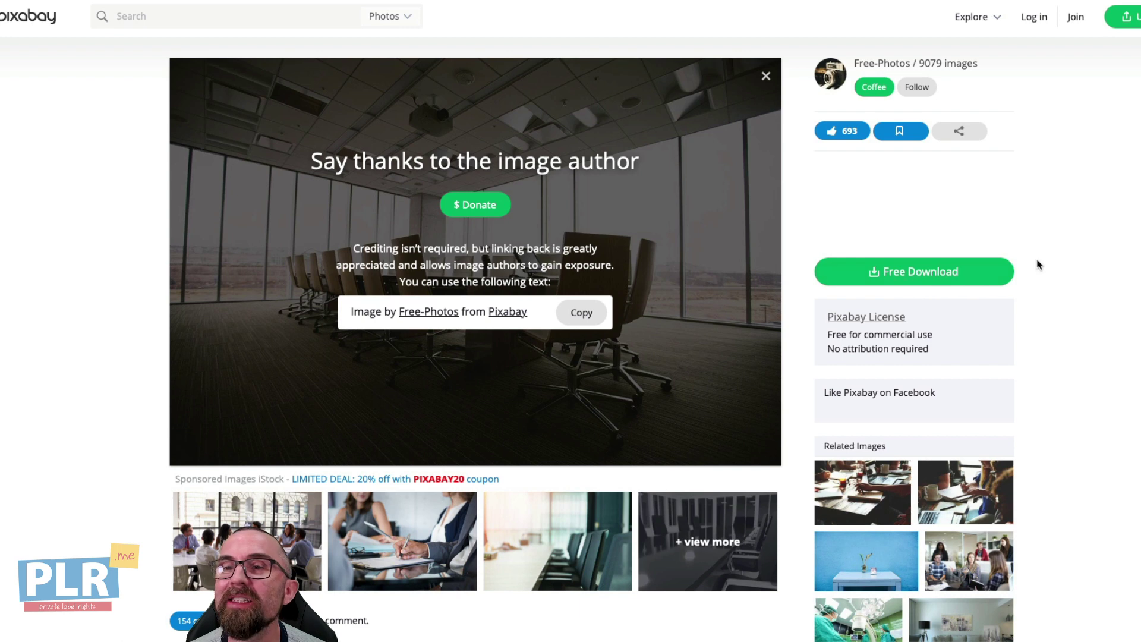
left_click(1009, 4)
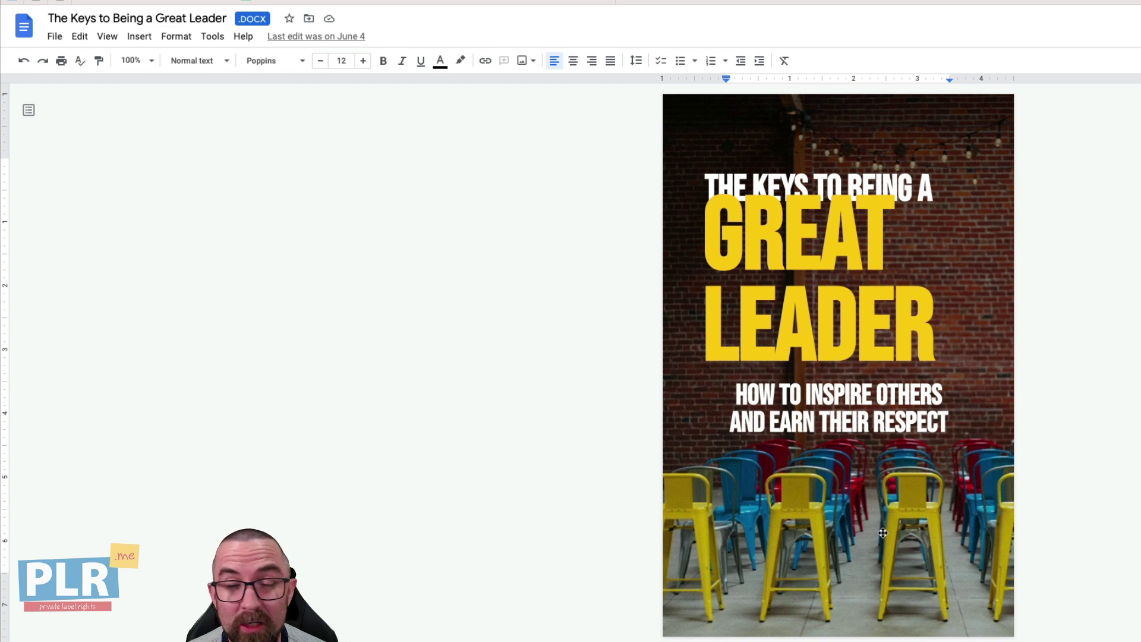
- Replace the brick-wall cover background with the downloaded conference-room photo uploaded from the computer
left_click(797, 480)
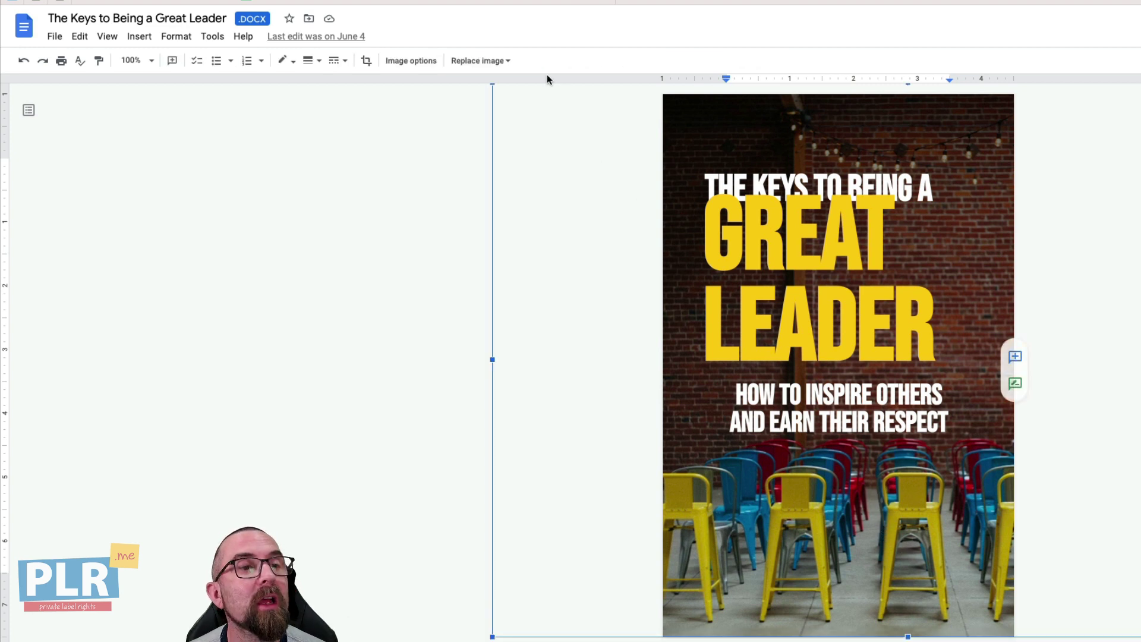
left_click(499, 61)
left_click(511, 83)
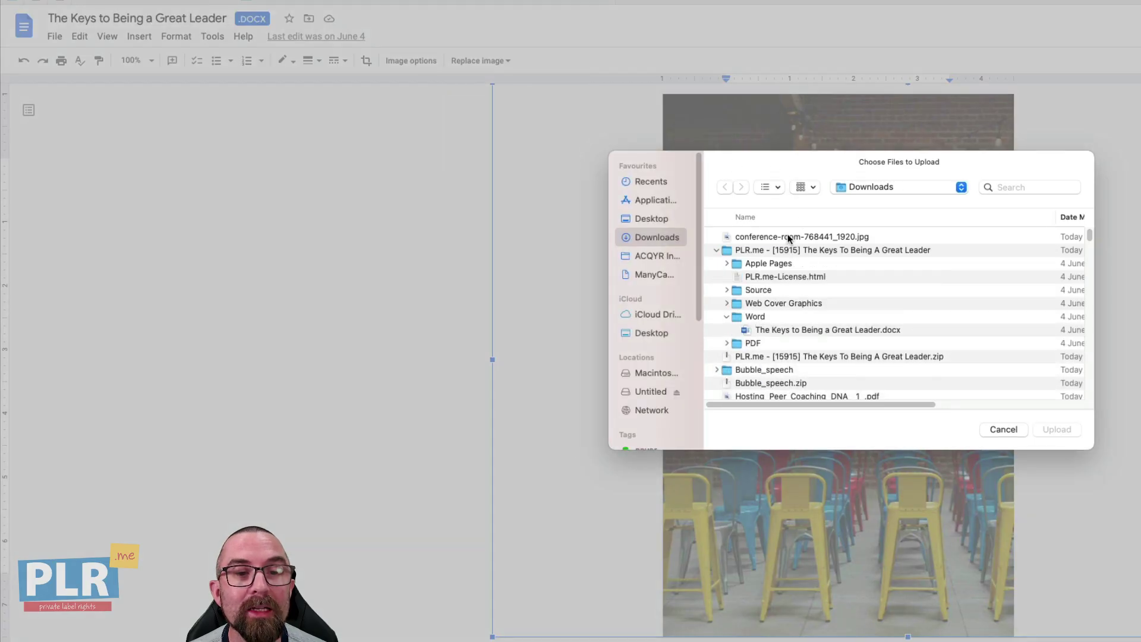
left_click(787, 237)
left_click(1053, 430)
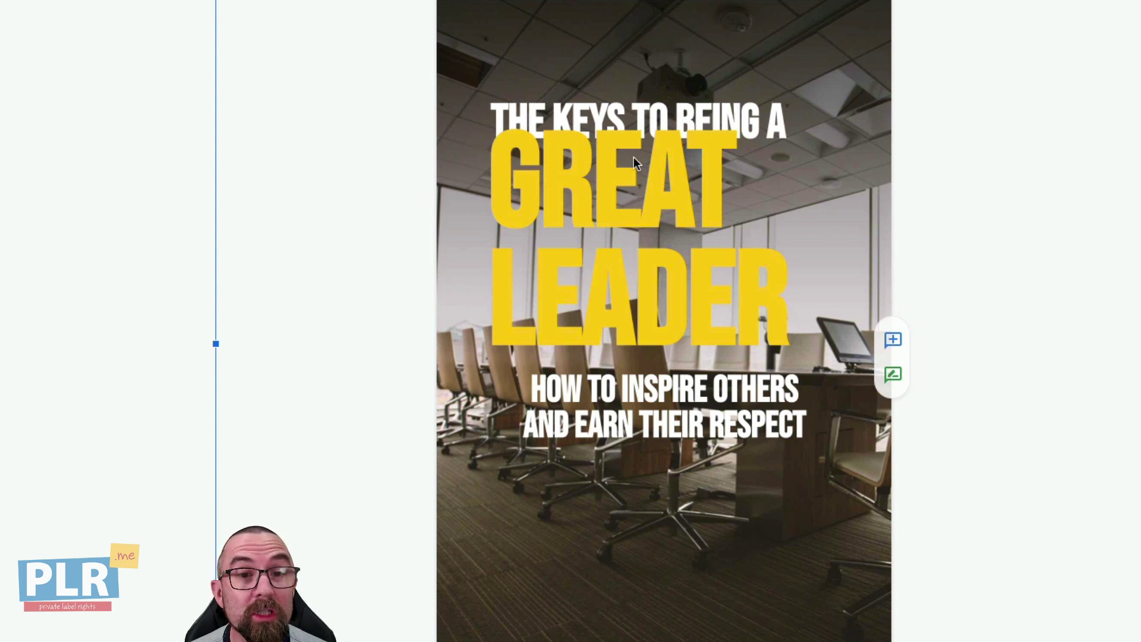
left_click(639, 194)
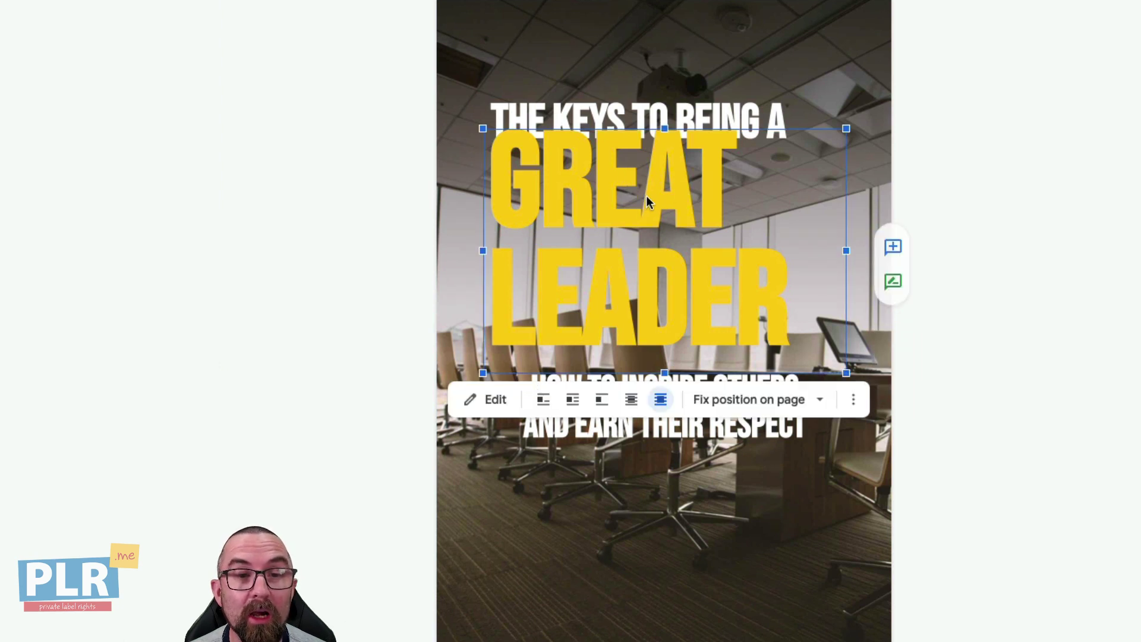
- Change GREAT to EXCEPTIONAL in the title drawing, widen its text box to one line, and save
double_click(647, 195)
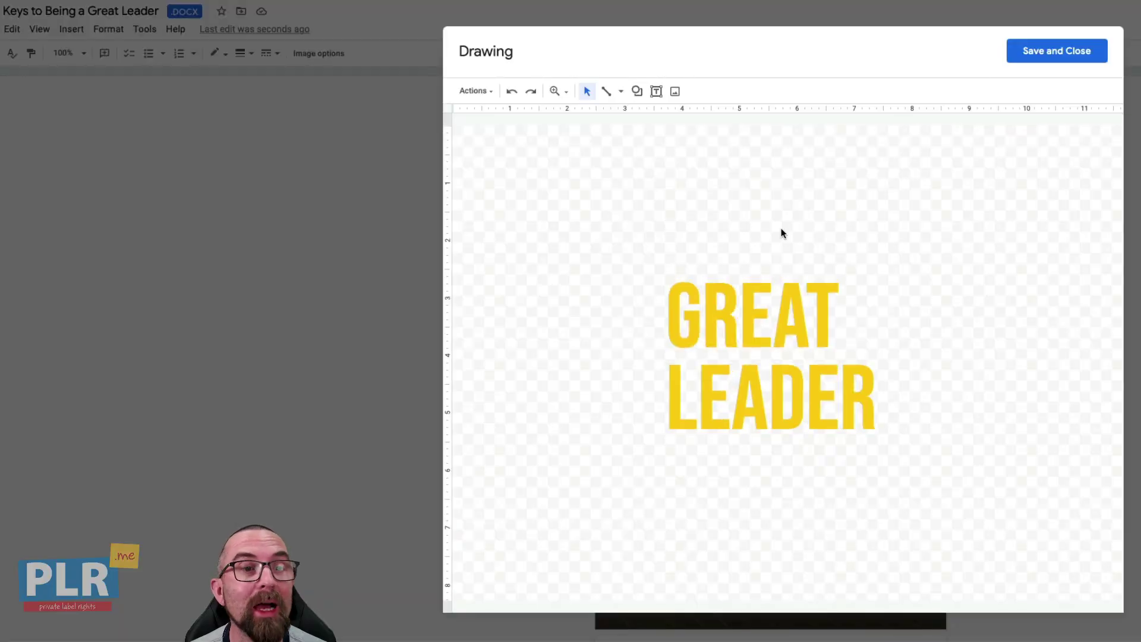
left_click(743, 300)
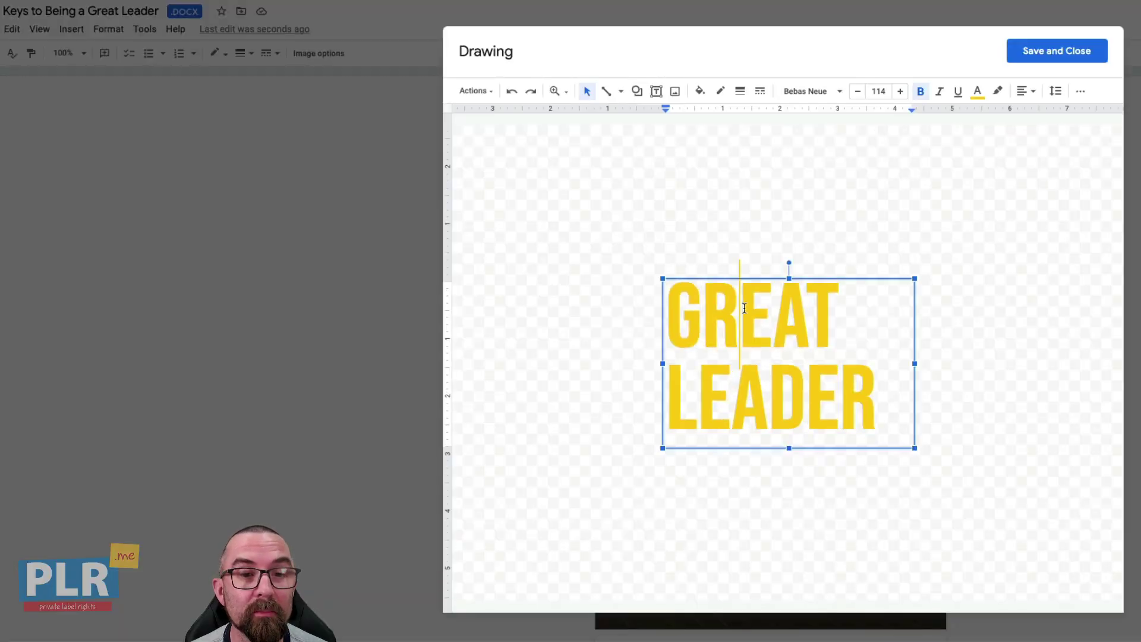
double_click(746, 299)
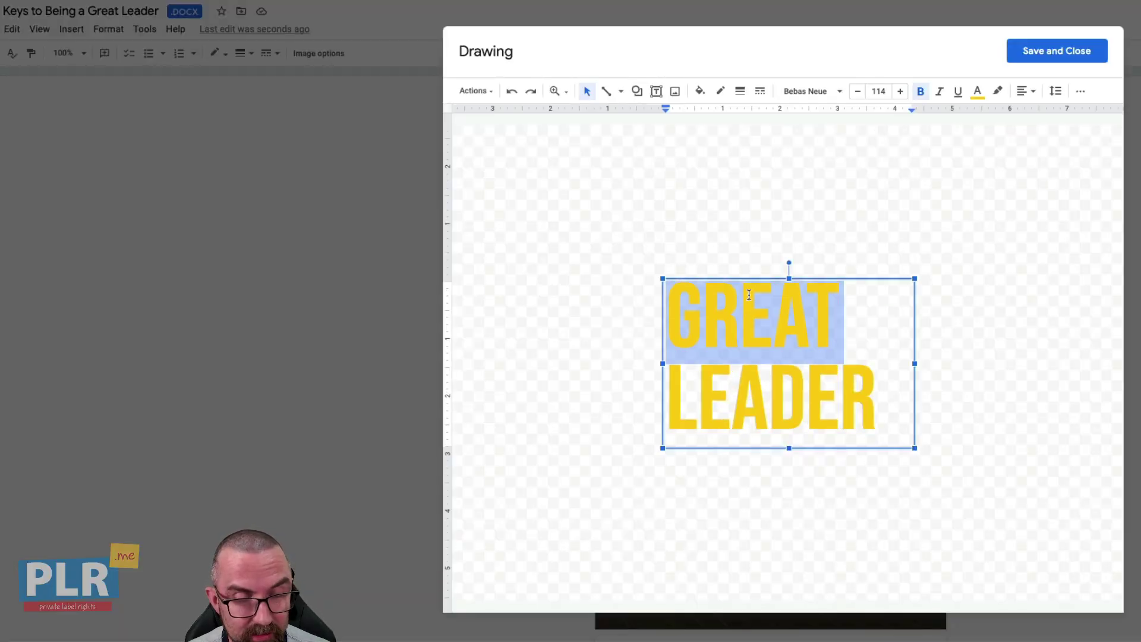
type("EXCEPTION")
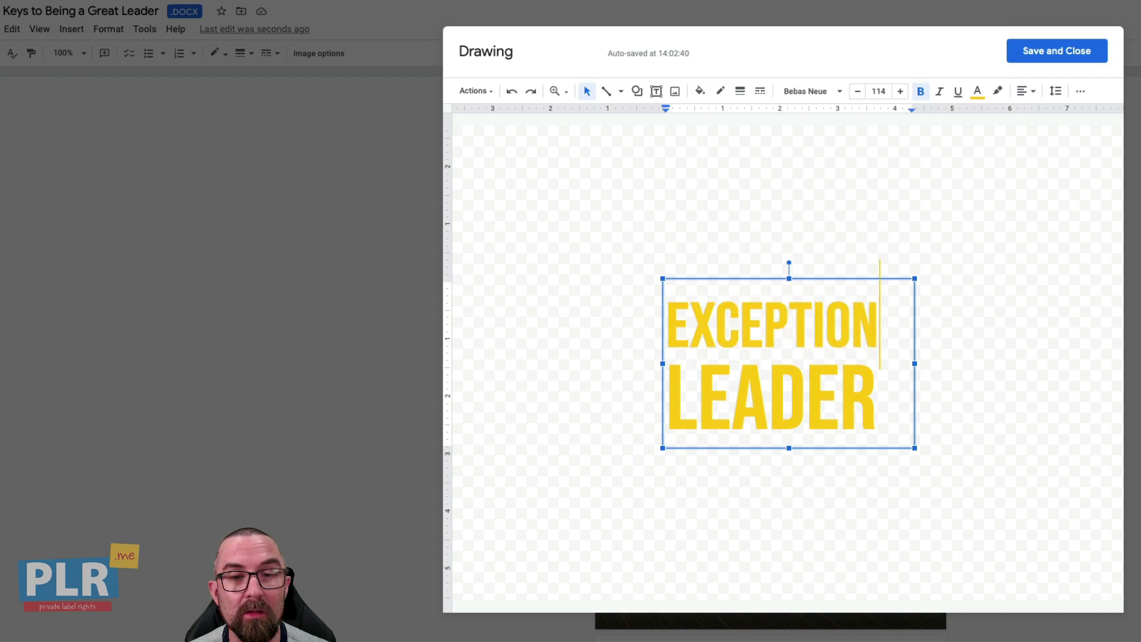
type("AL")
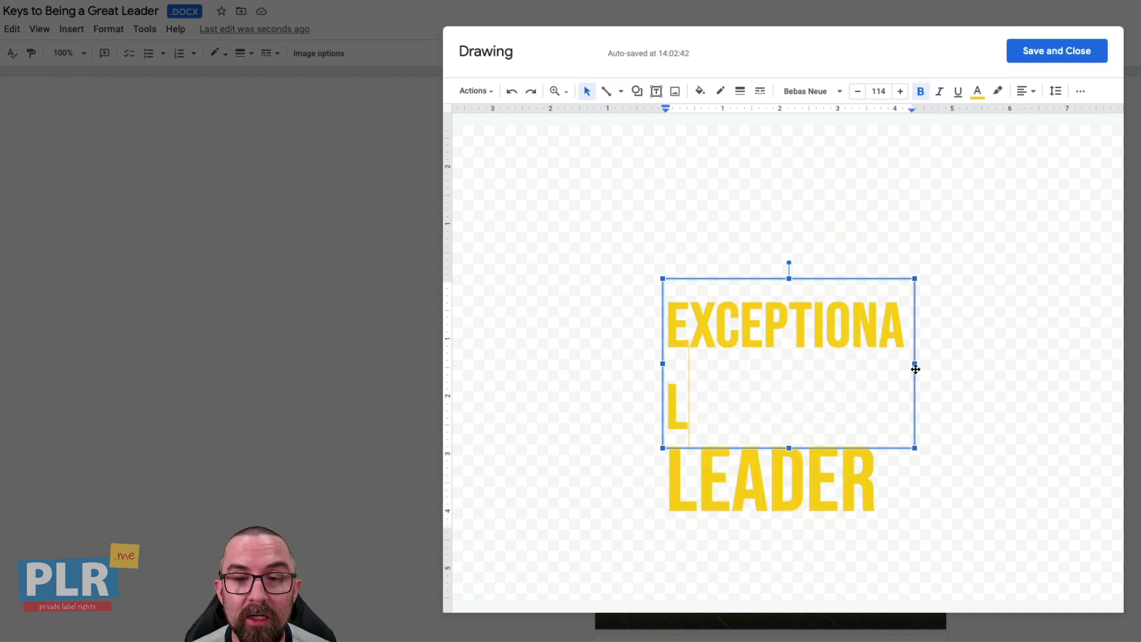
left_click_drag(916, 369, 941, 365)
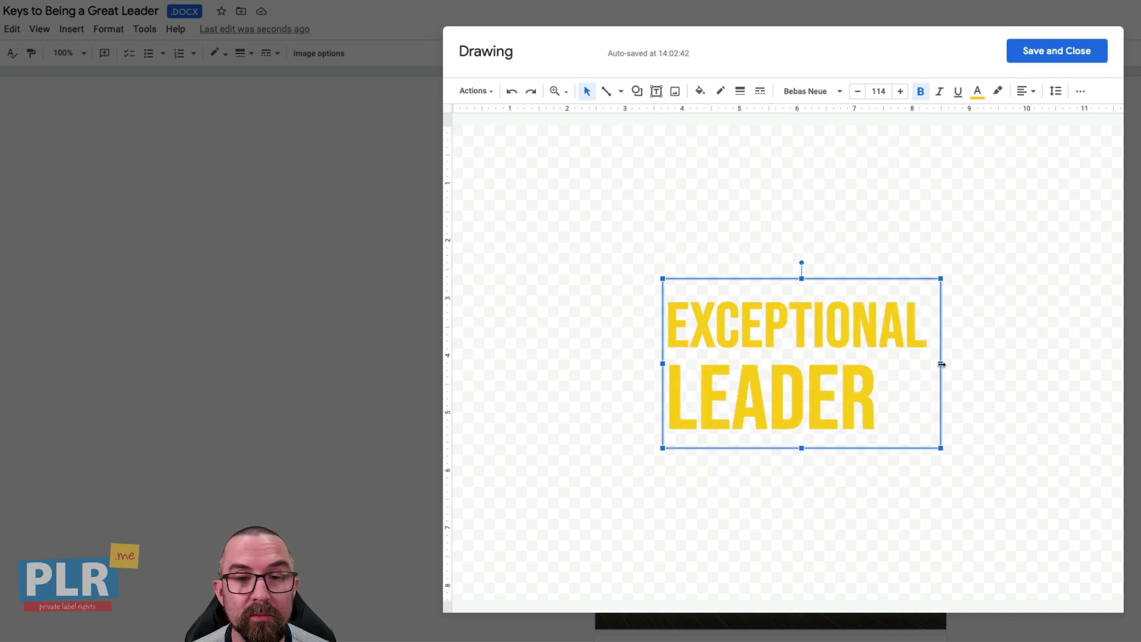
left_click(1060, 50)
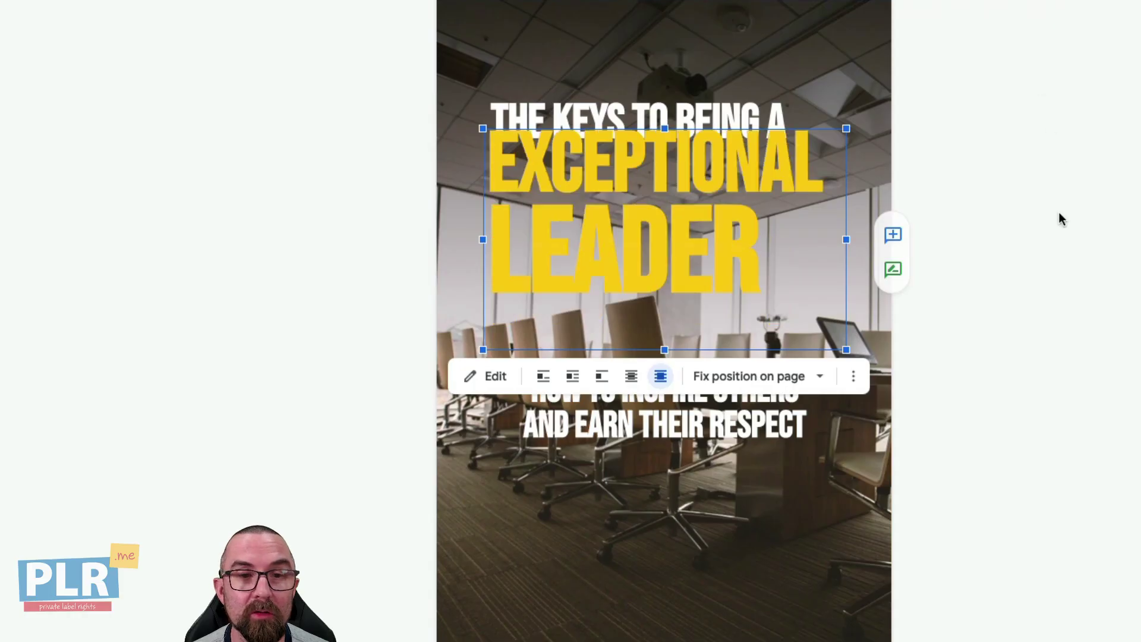
- In the top-line drawing, delete THE KEYS TO BEING A and type the new line
left_click(635, 119)
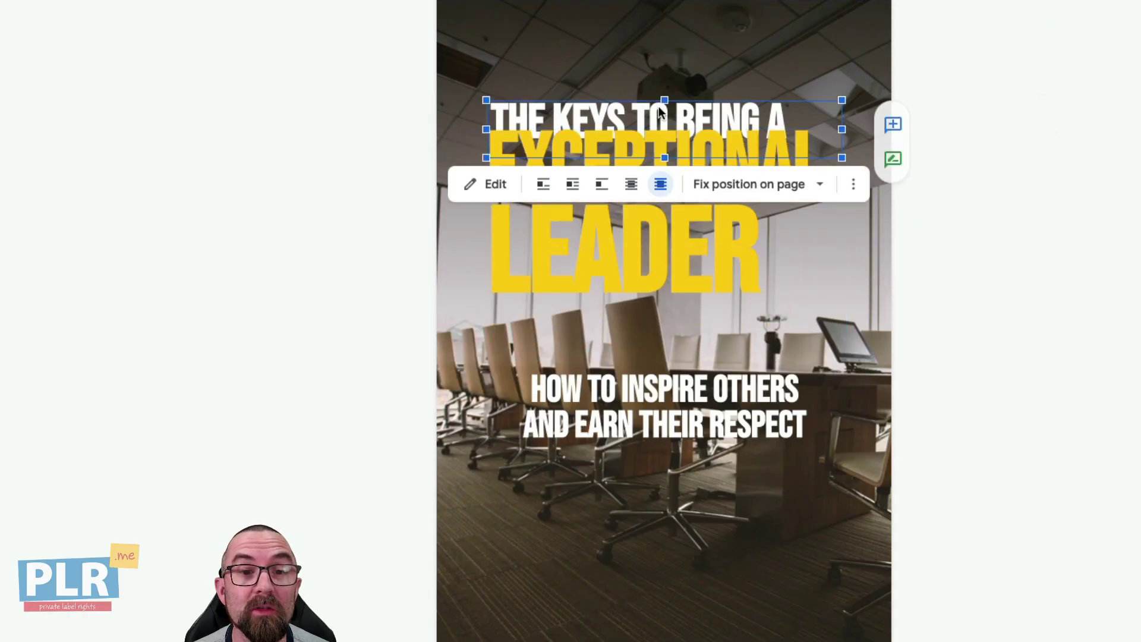
double_click(658, 105)
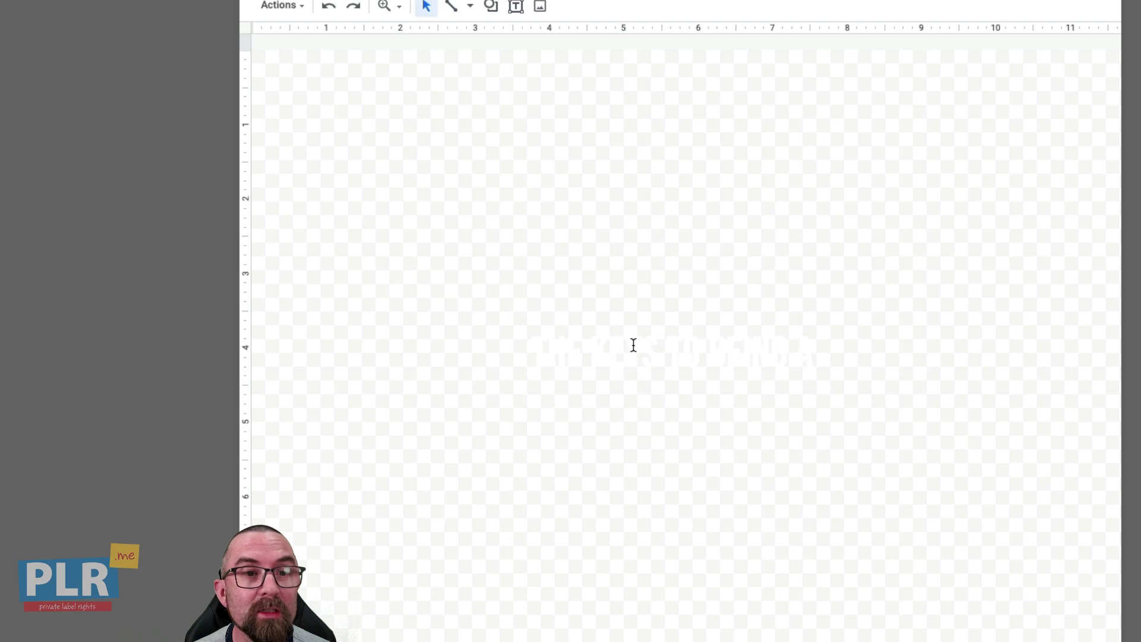
left_click(633, 345)
triple_click(632, 344)
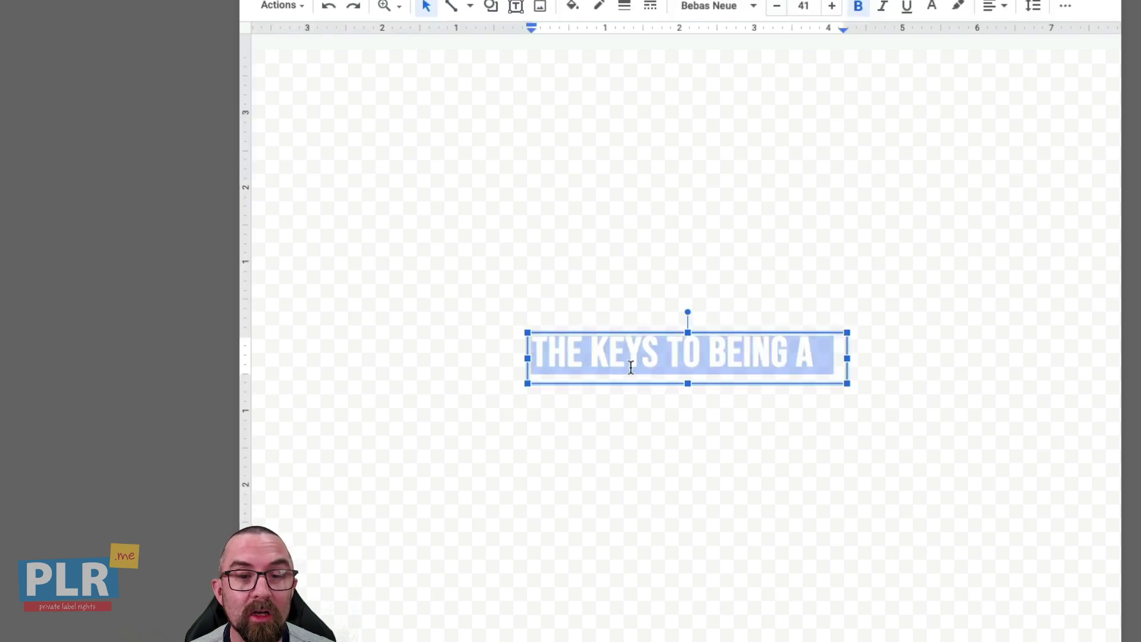
key("BackSpace")
type("THE KEYS TO")
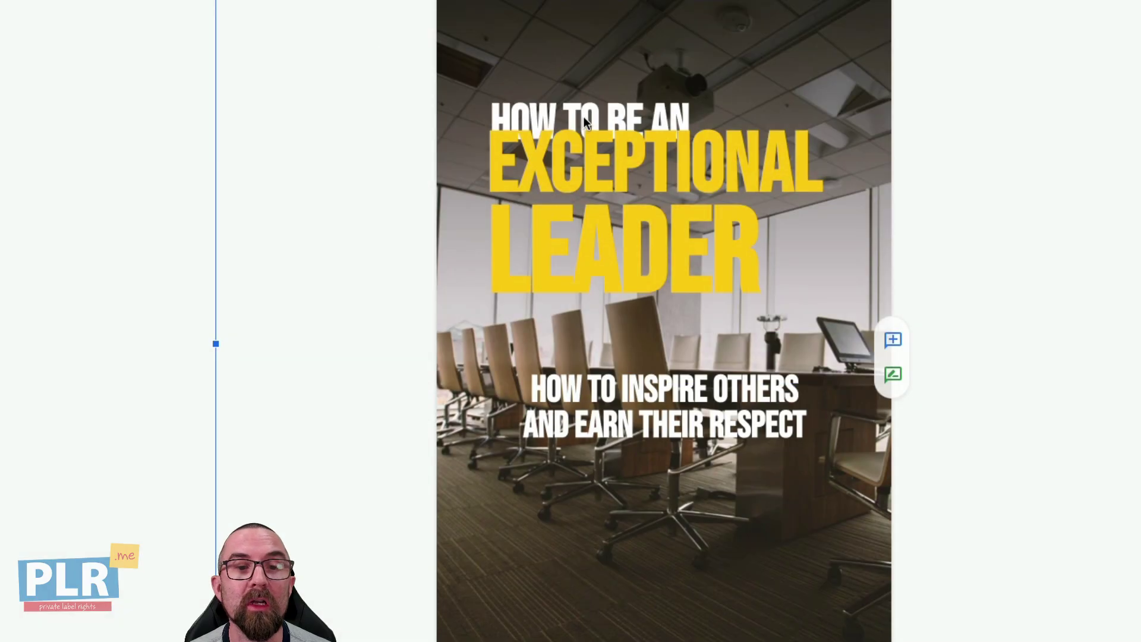
- Nudge the HOW TO BE AN line up and the subtitle down, undoing the last nudges
left_click(584, 117)
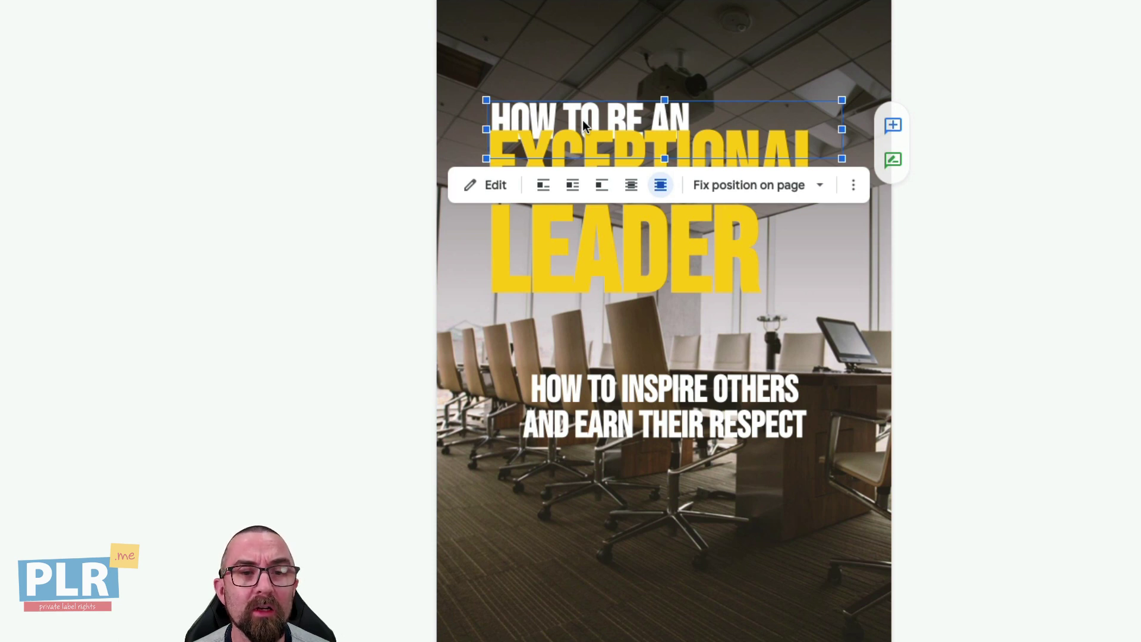
key("Up")
key("Up")
key("Up")
key("Up")
key("Up")
key("Up")
key("Up")
key("Up")
key("Up")
key("Up")
key("Up")
key("Up")
key("Up")
key("Up")
key("Up")
key("Up")
key("Up")
key("Up")
key("Up")
key("Up")
key("Up")
key("Up")
key("Up")
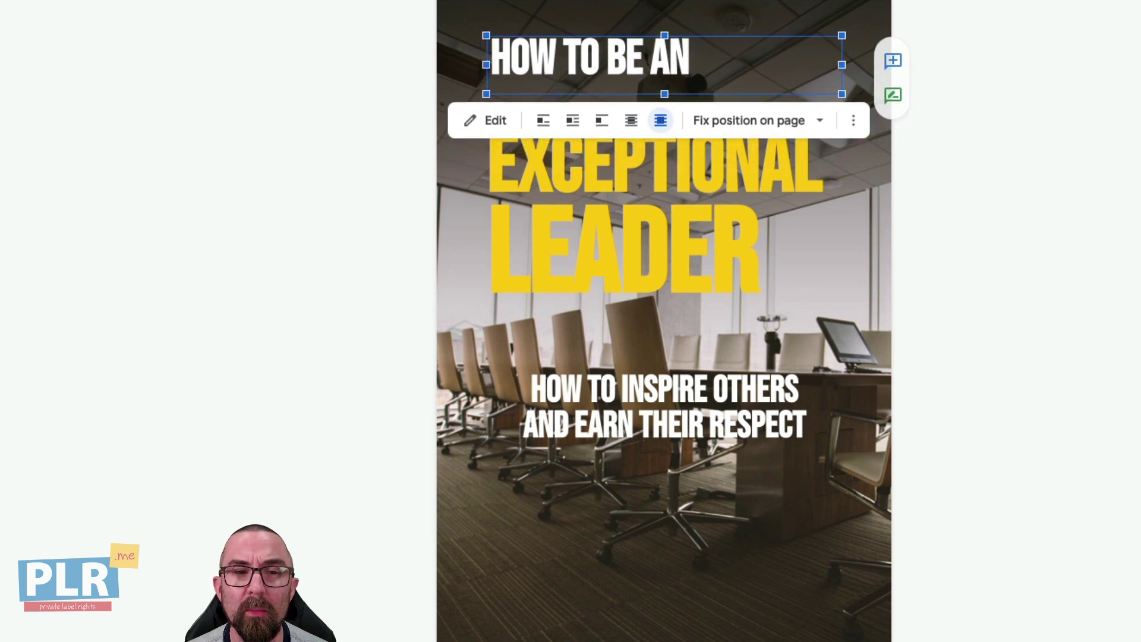
left_click(665, 407)
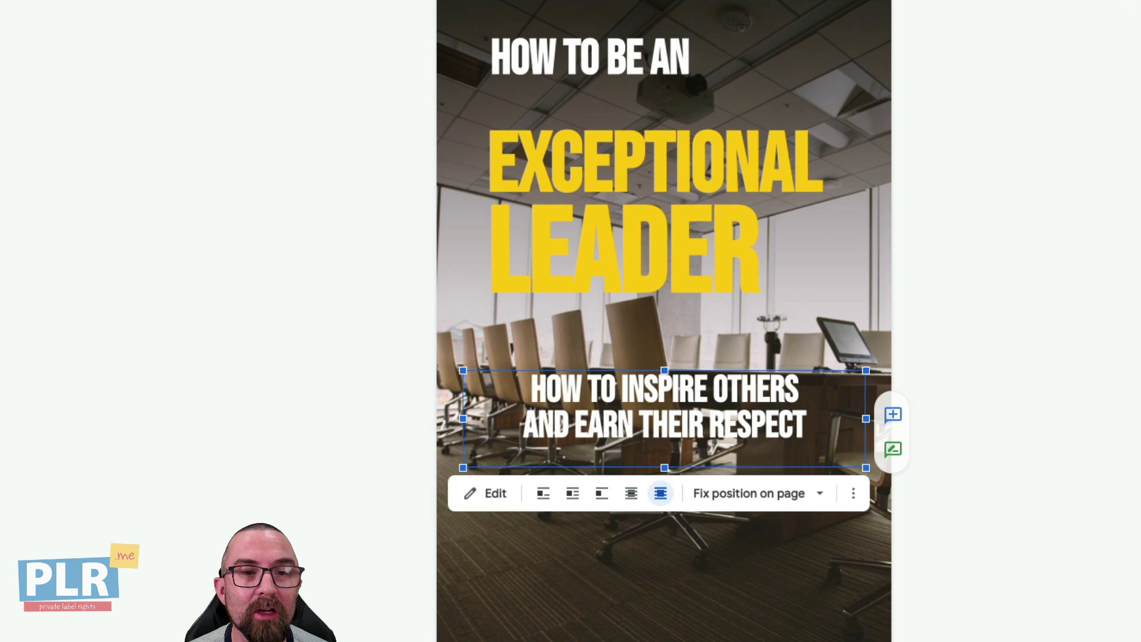
key("Down")
key("Down")
key("Down")
key("Down")
key("Down")
key("Down")
key("Down")
key("Down")
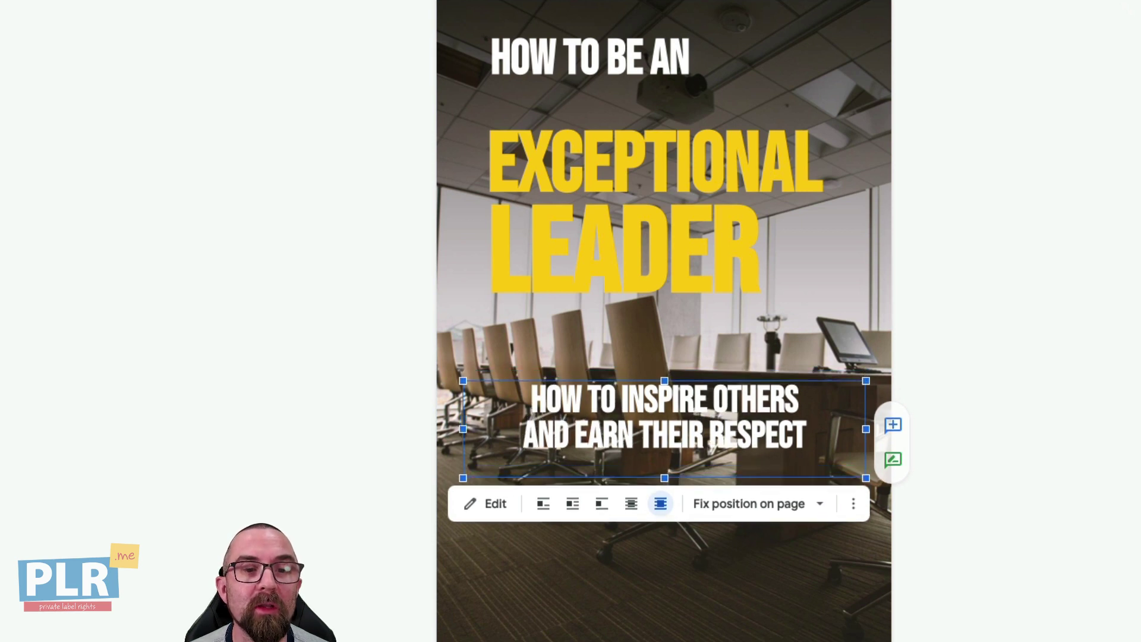
key("Down")
key("Down")
key("Down")
key("Down")
key("Down")
key("Down")
key("Down")
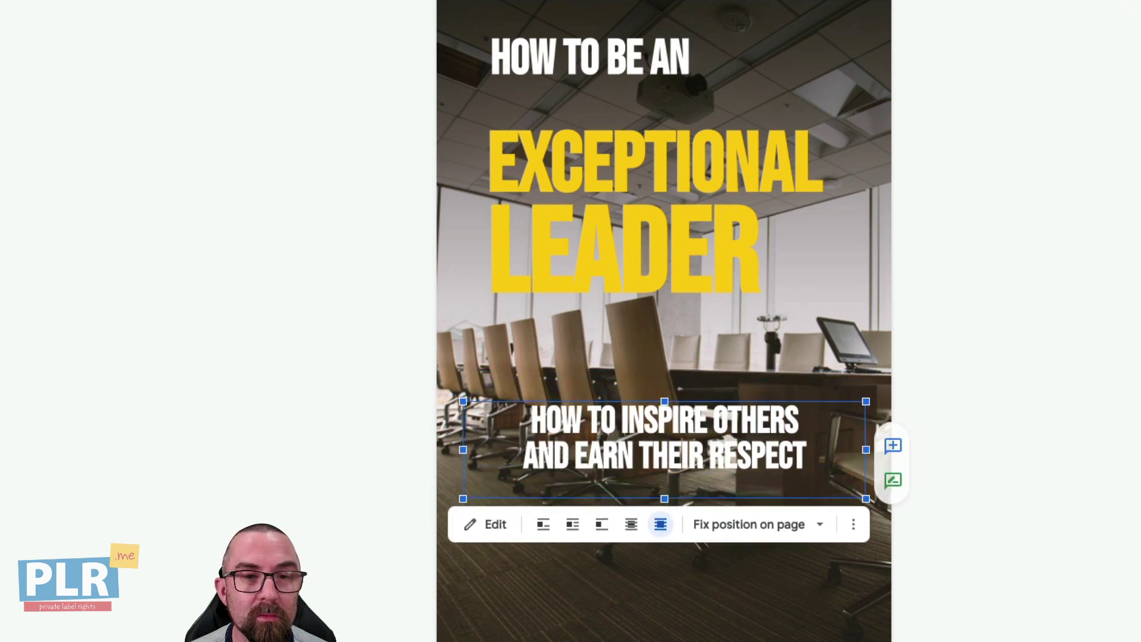
key("Down")
key("Down")
key("Down")
key("Down")
key("Down")
key("Down")
key("Down")
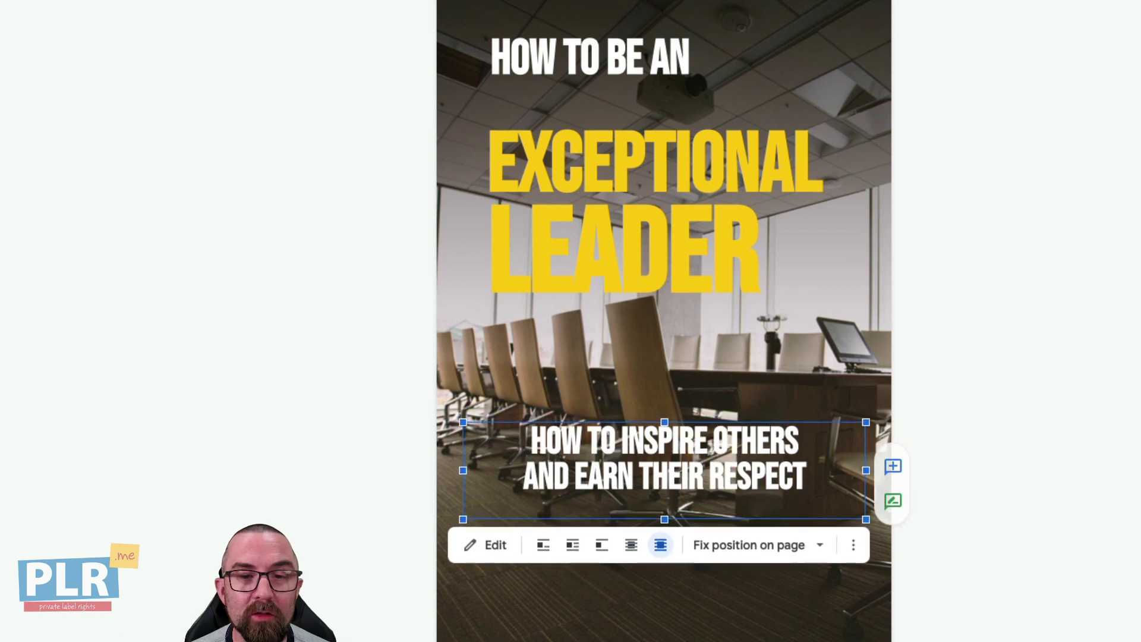
key("Down")
key("Down")
key("Down")
key("Down")
key("Down")
key("Down")
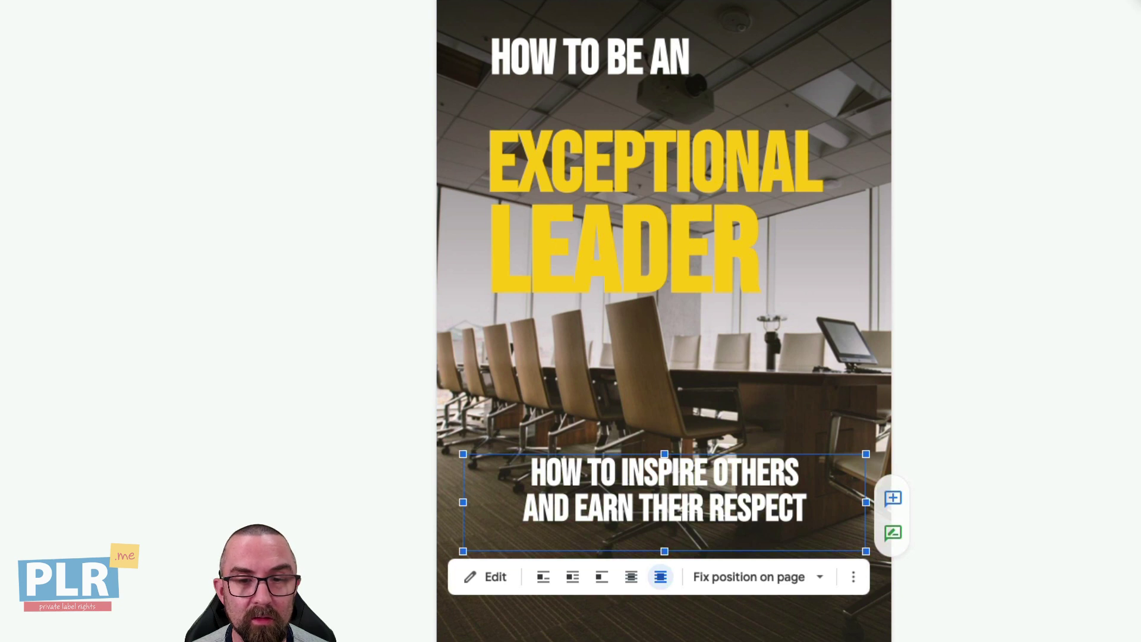
key("ctrl+z")
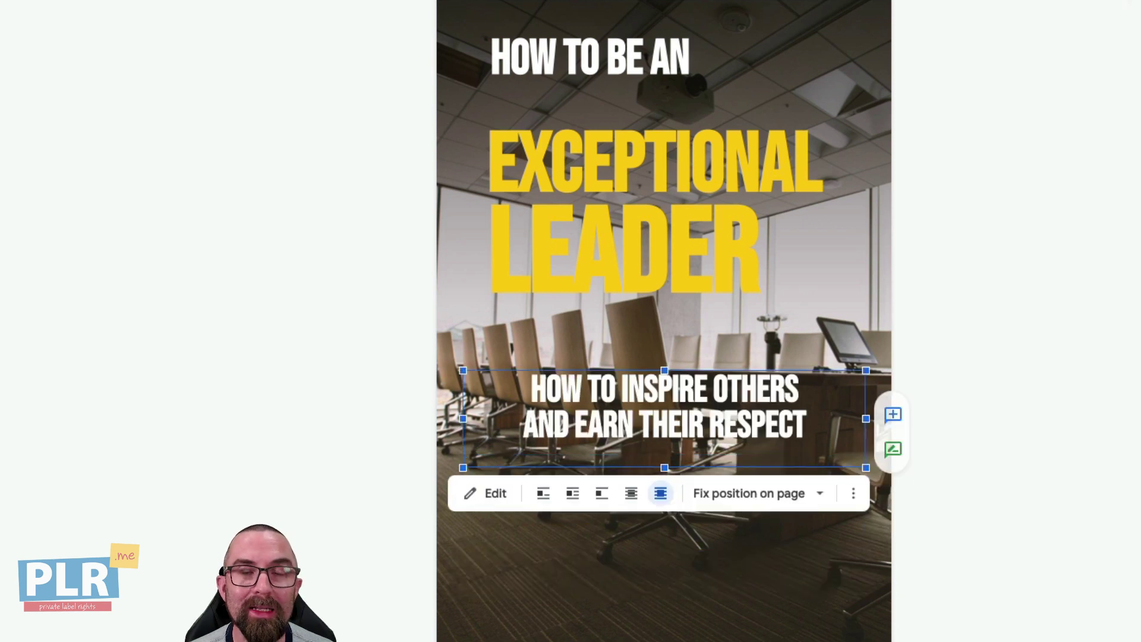
key("ctrl+z")
key("ctrl+z")
key("ctrl+z")
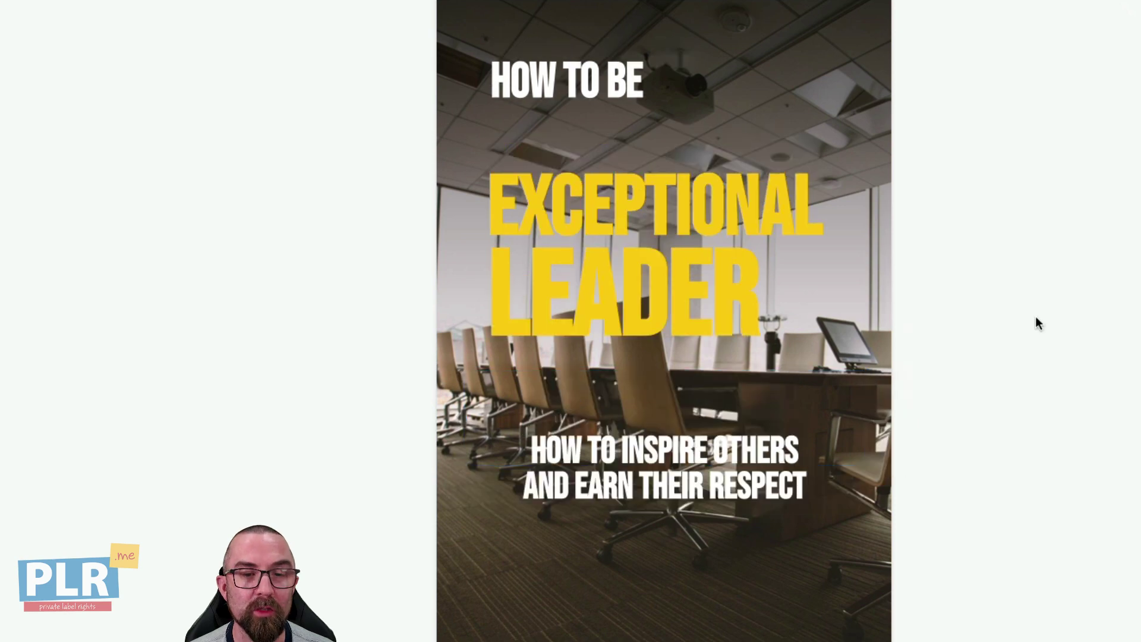
- Add the author's name and 2021 to the copyright line and update the footer title
type("Ri")
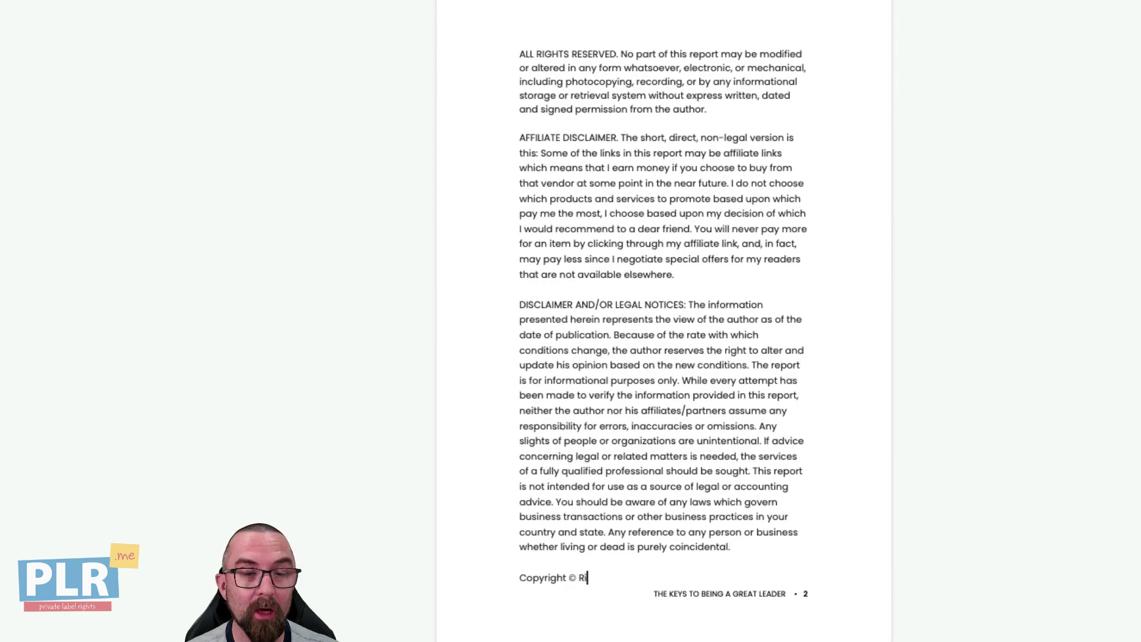
type("chard Butler 2021")
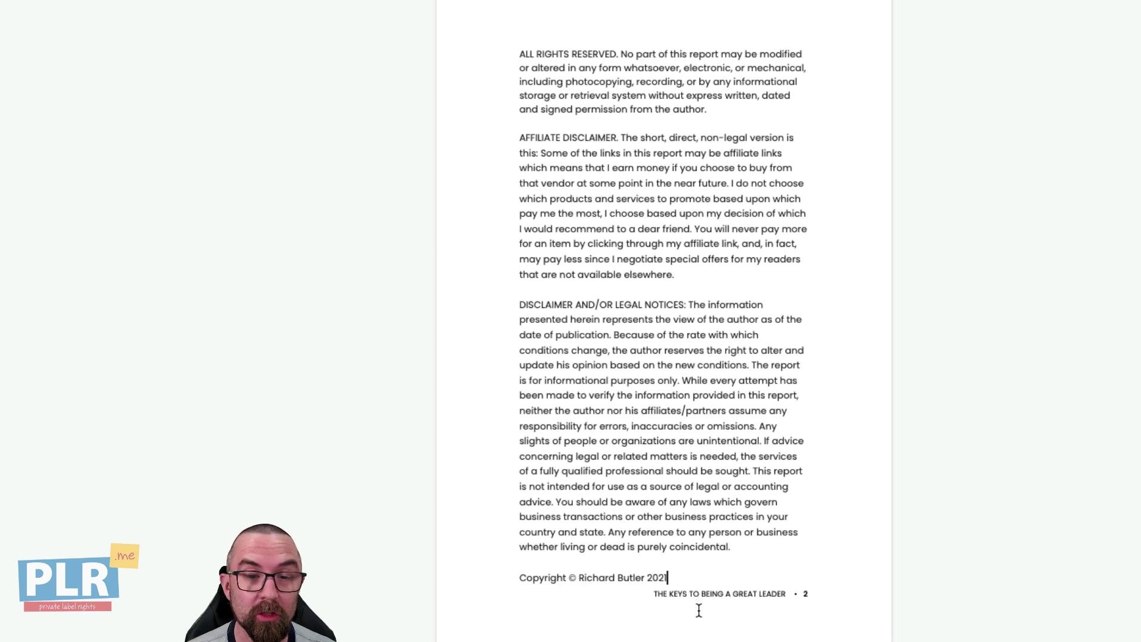
key("Tab")
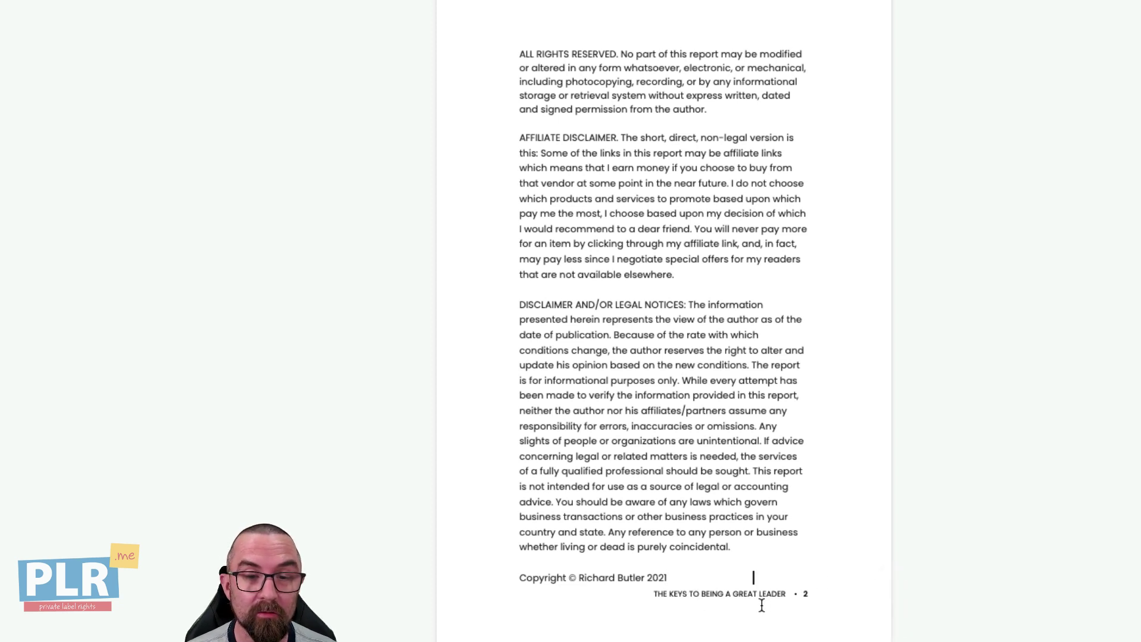
key("ctrl+z")
key("ctrl+z")
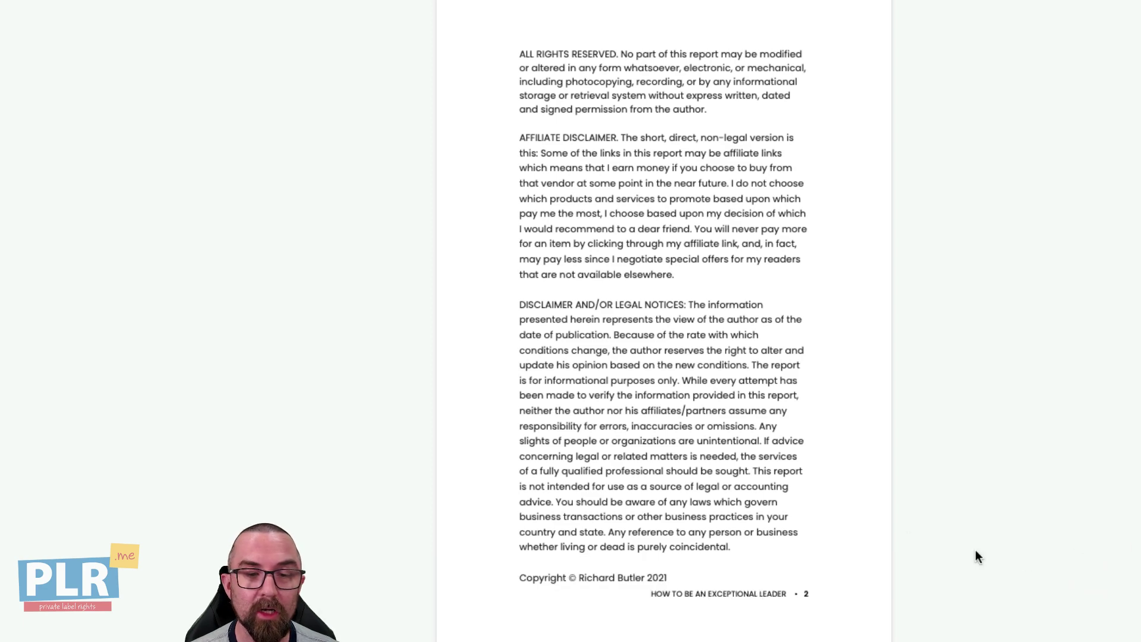
scroll(889, 529, "down", 15)
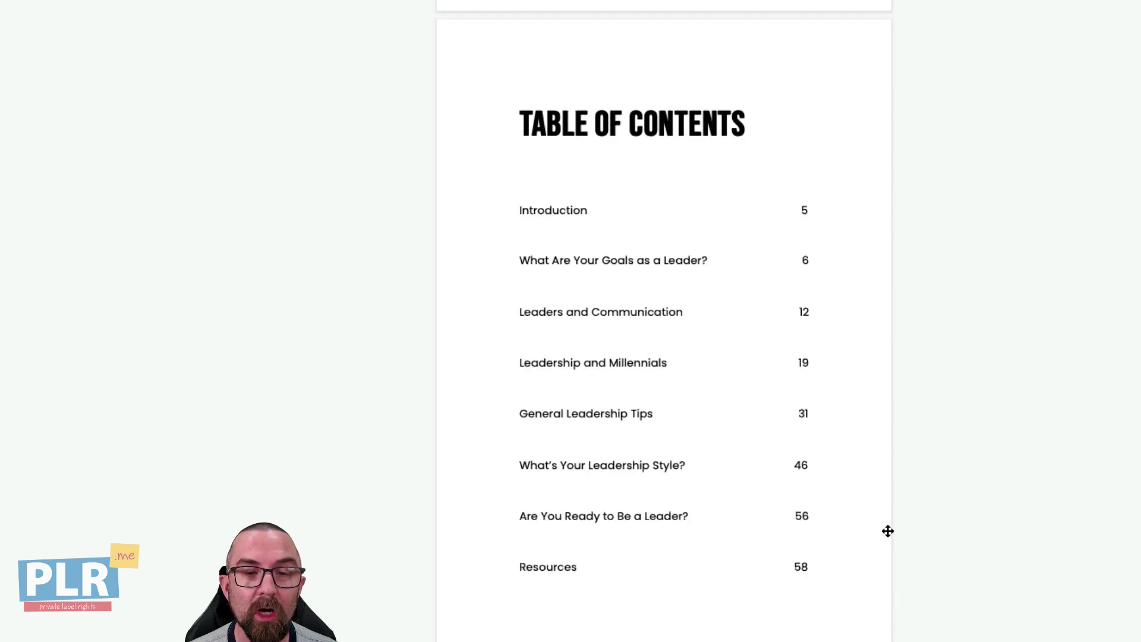
- Replace the two-women photo behind the Joanne Ciulla quote with stones-6546233_1920.jpg
scroll(885, 531, "down", 4)
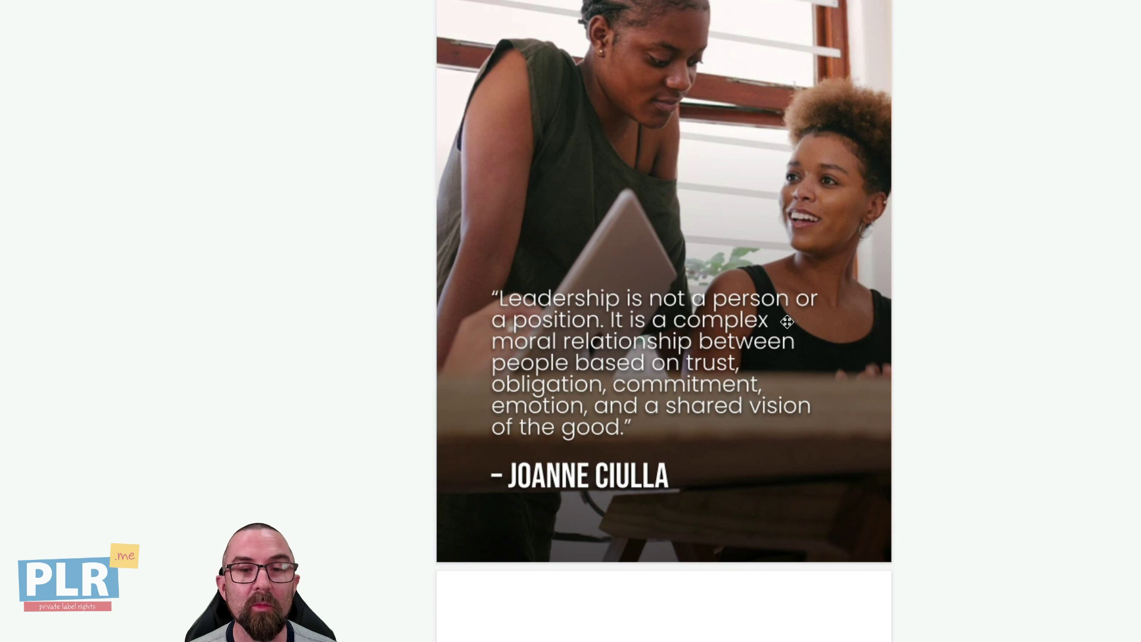
scroll(789, 315, "up", 1)
scroll(790, 310, "up", 3)
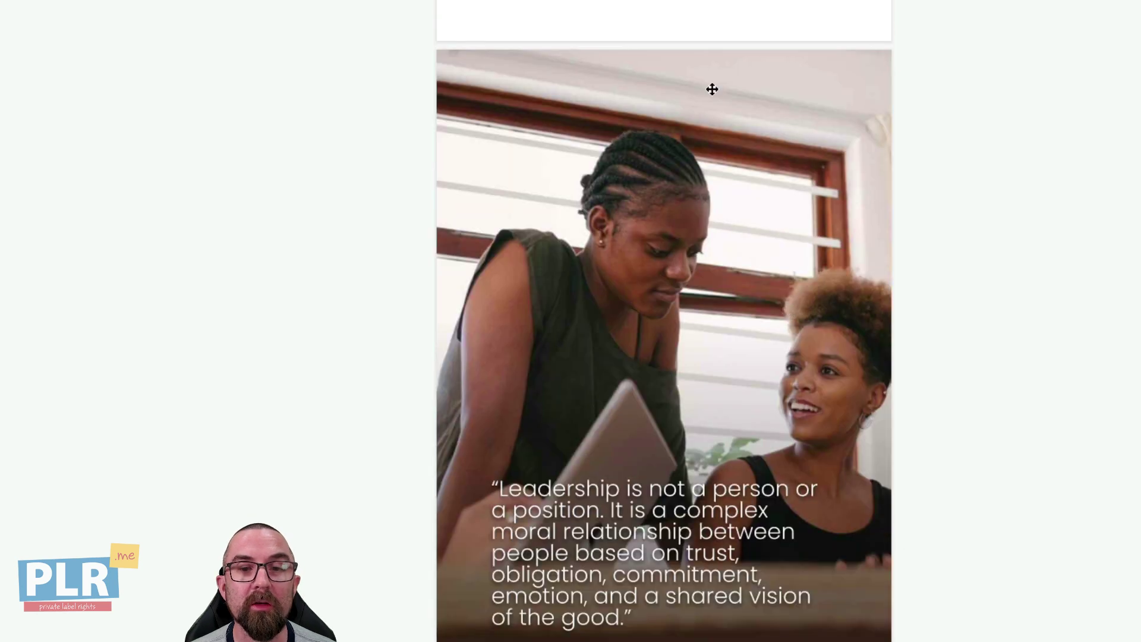
scroll(623, 112, "down", 1)
left_click(623, 111)
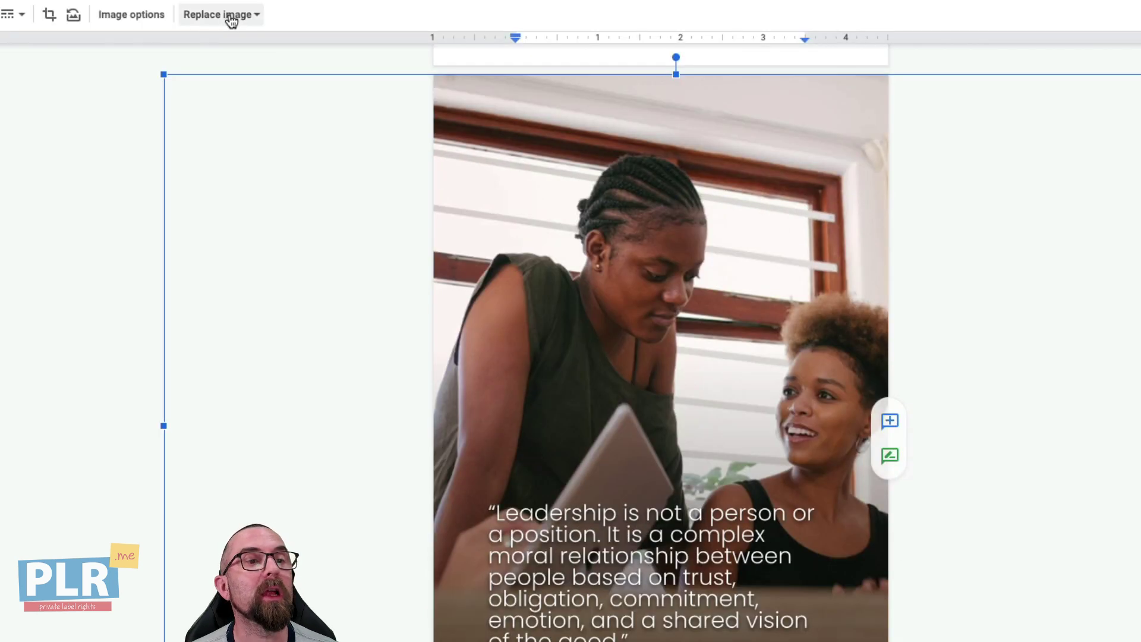
left_click(230, 16)
left_click(234, 45)
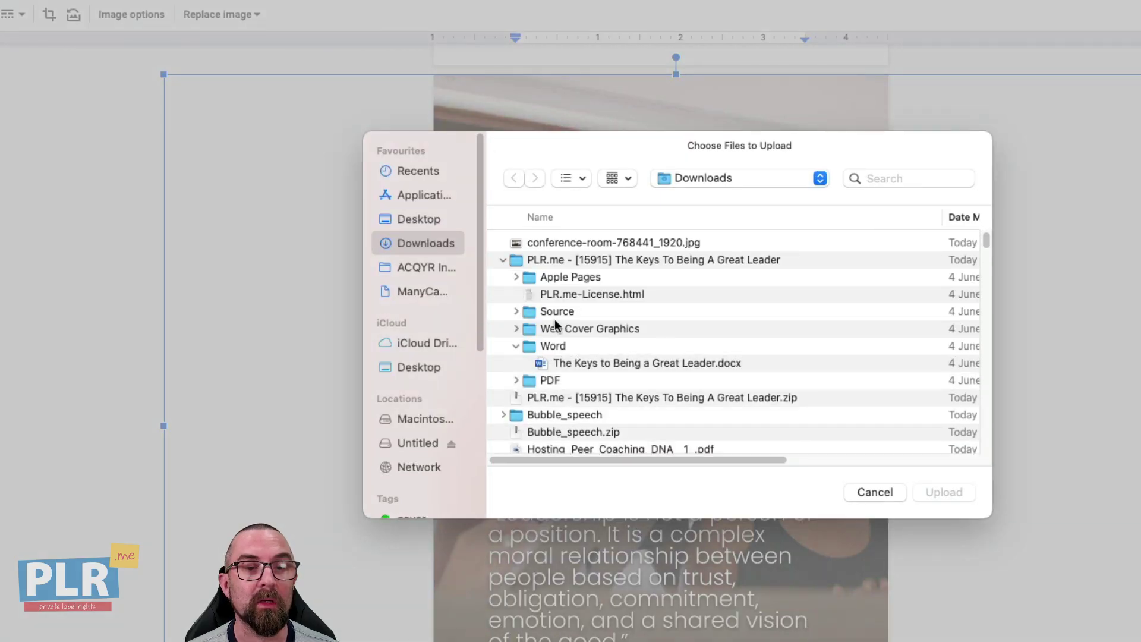
scroll(555, 319, "down", 5)
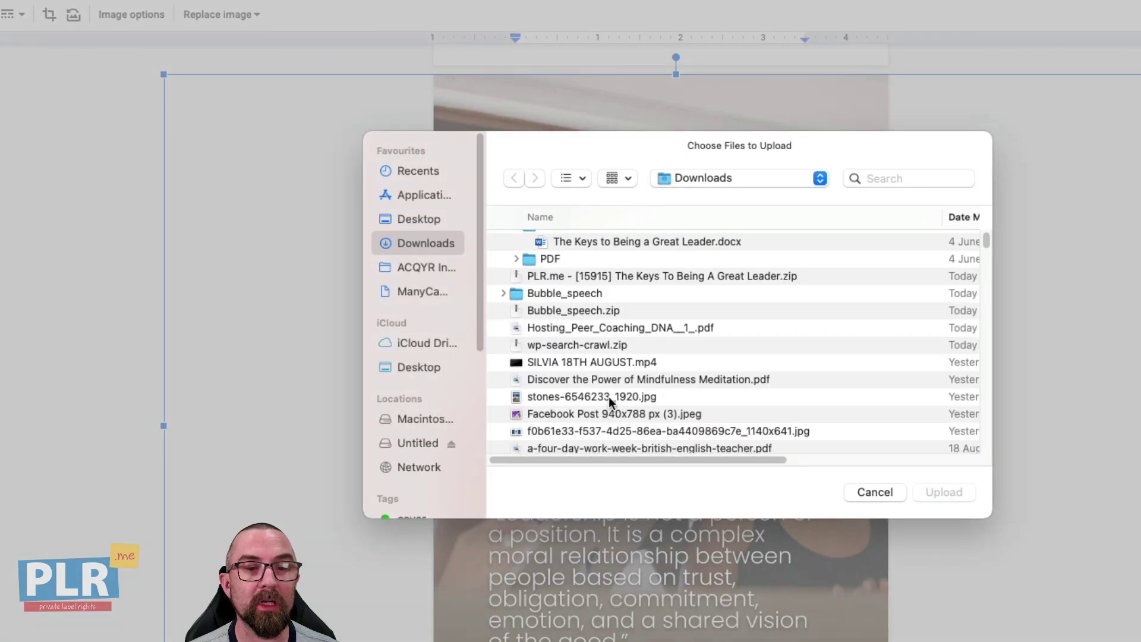
left_click(610, 397)
left_click(944, 492)
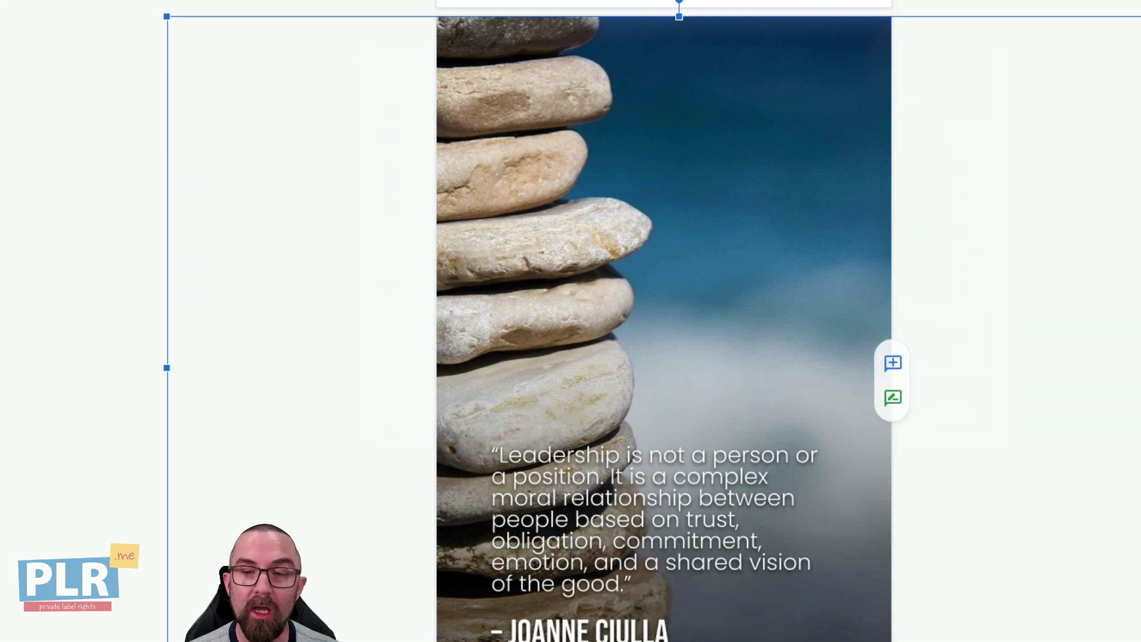
scroll(1138, 529, "down", 3)
- Delete the oversized drop-cap H and its page break
scroll(1137, 531, "down", 8)
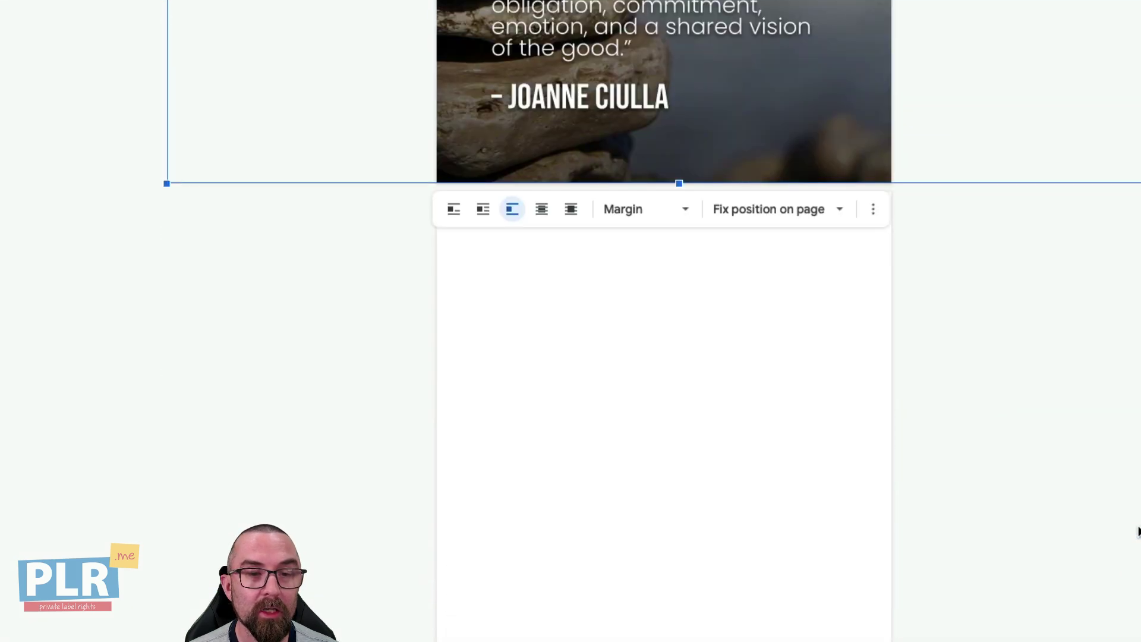
scroll(1137, 531, "down", 3)
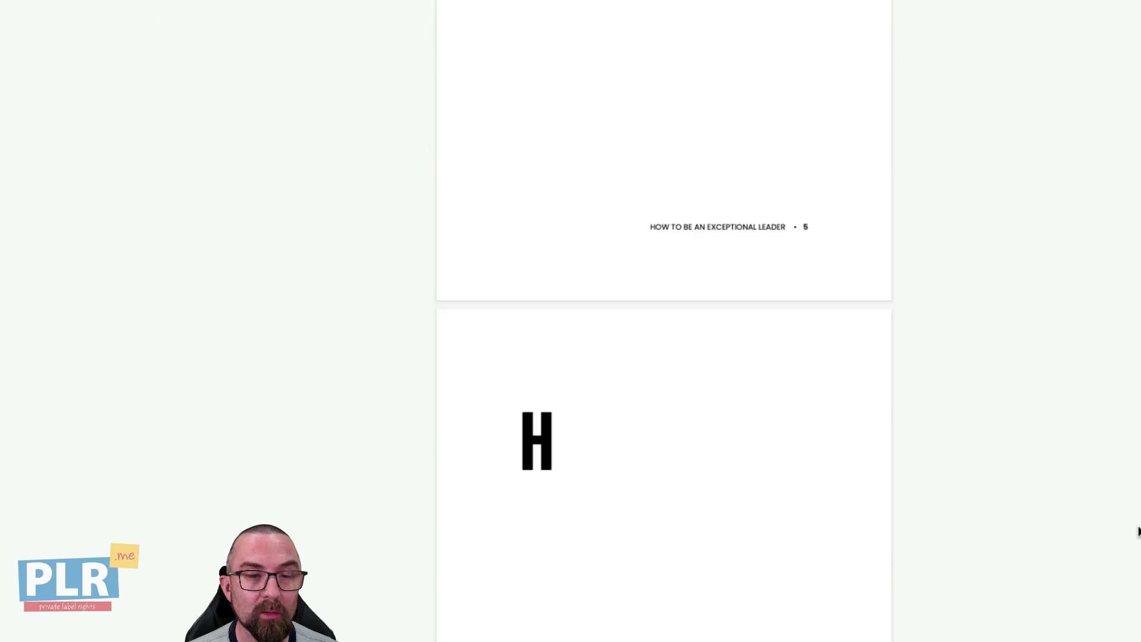
scroll(601, 464, "down", 5)
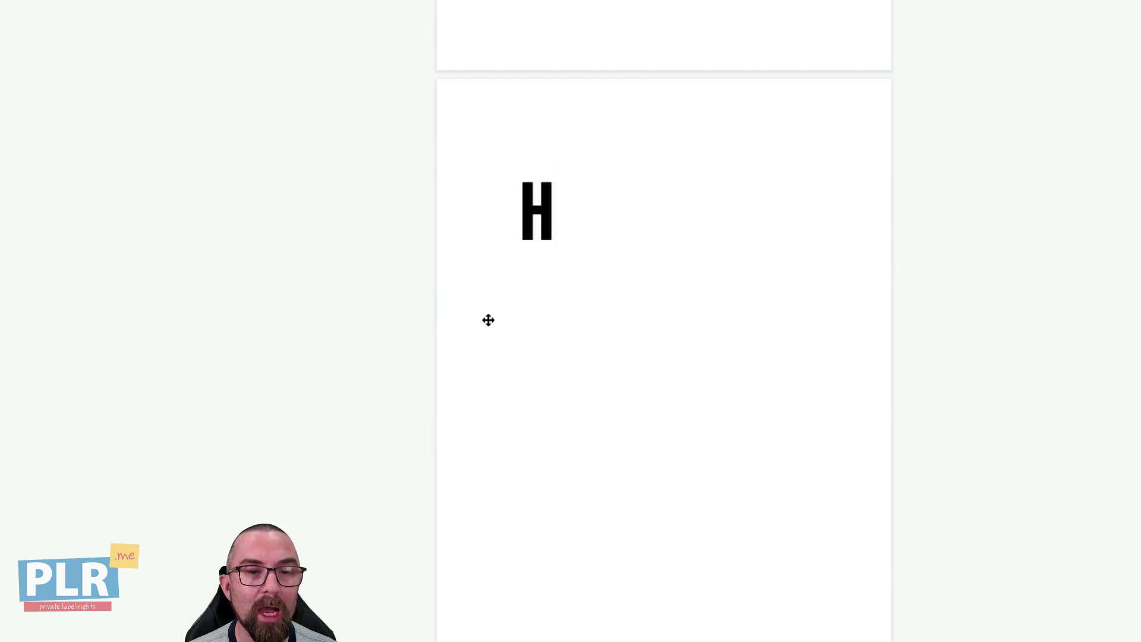
key("BackSpace")
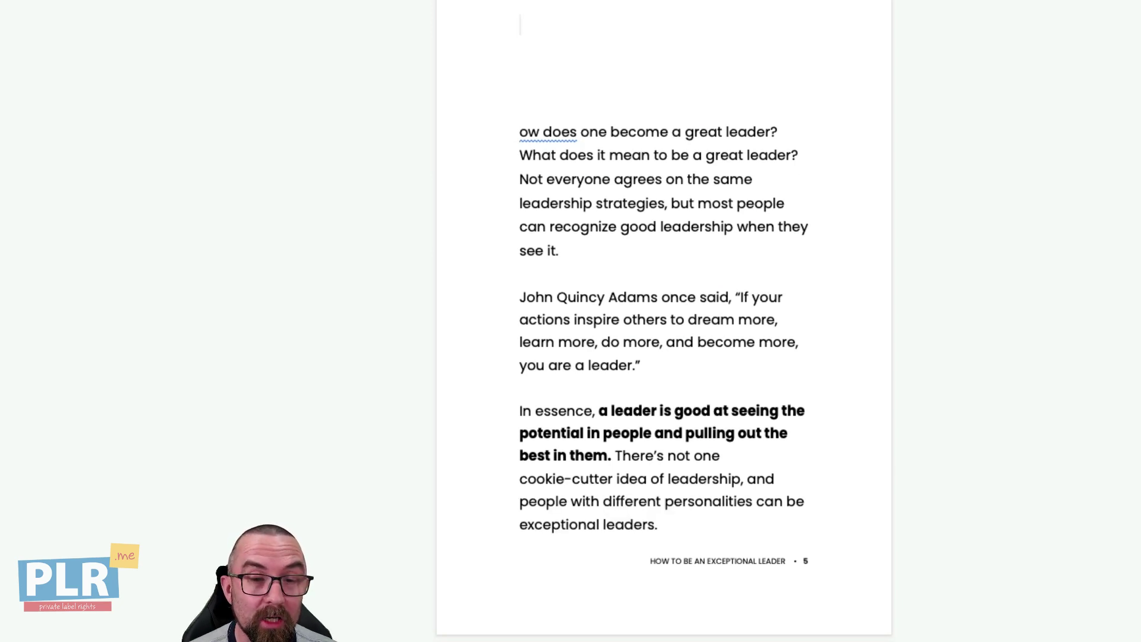
- Add a bold H before 'ow does one become a great leader?'
scroll(664, 322, "up", 6)
left_click(524, 410)
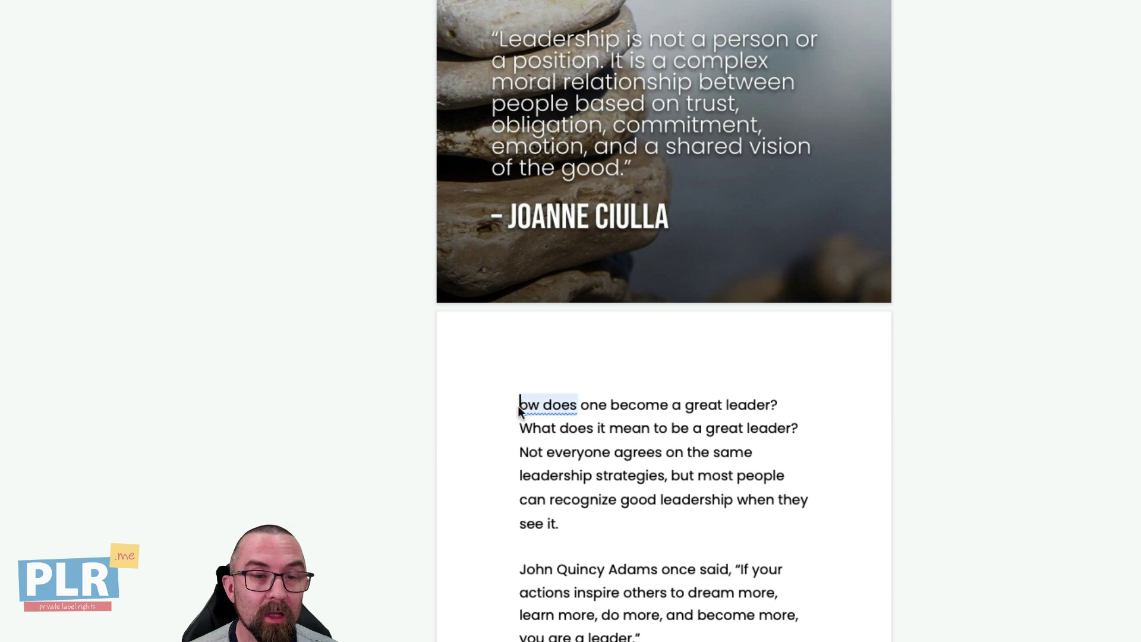
type("H")
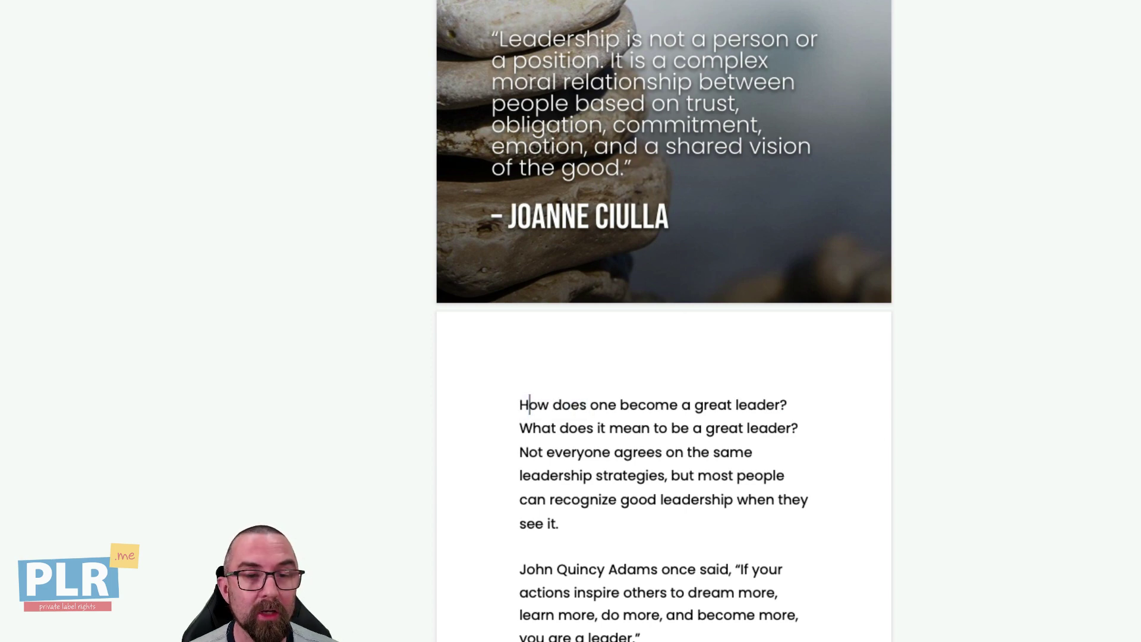
key("shift+Left")
key("ctrl+b")
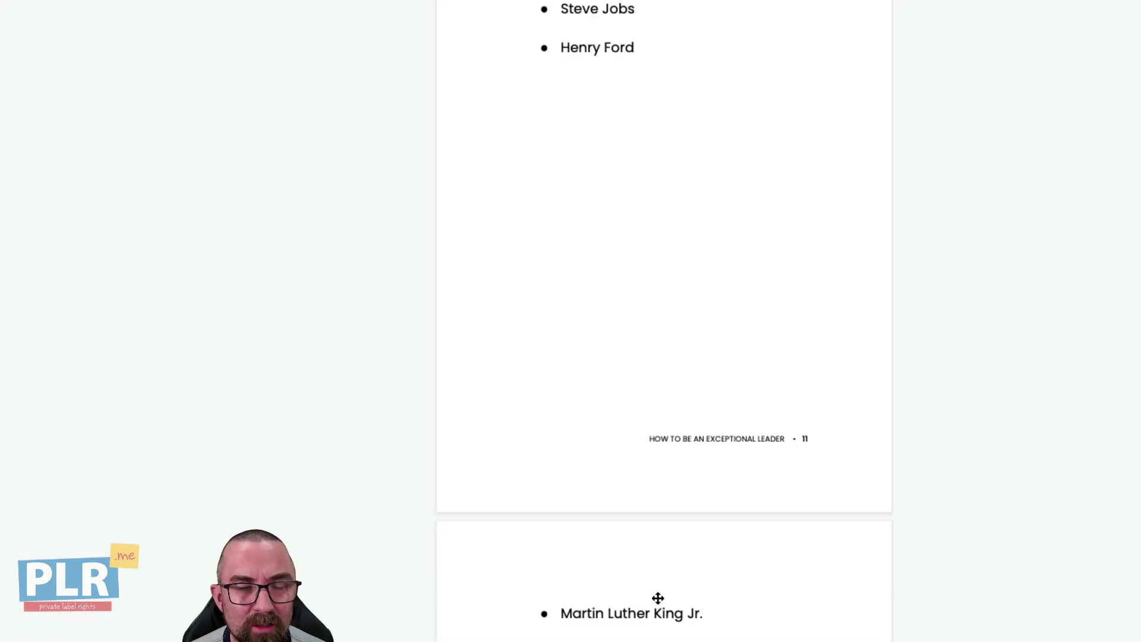
- Add a new bullet after Henry Ford and delete the leftover Martin Luther King Jr. bullet
left_click_drag(647, 44, 650, 48)
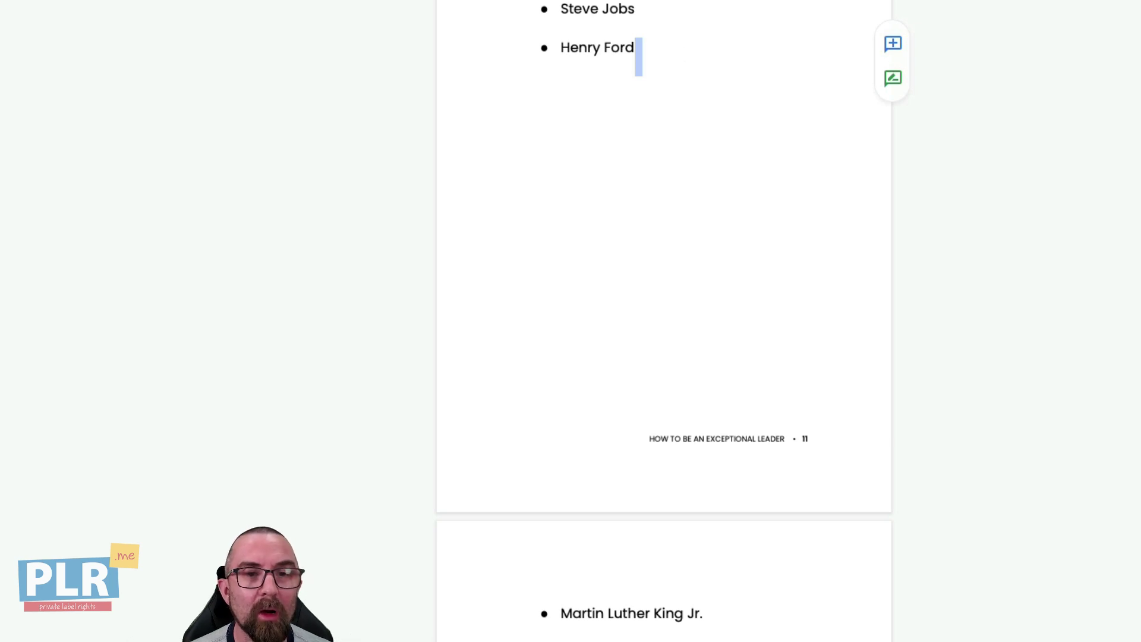
key("Right")
key("Left")
key("Return")
type("MA")
key("BackSpace")
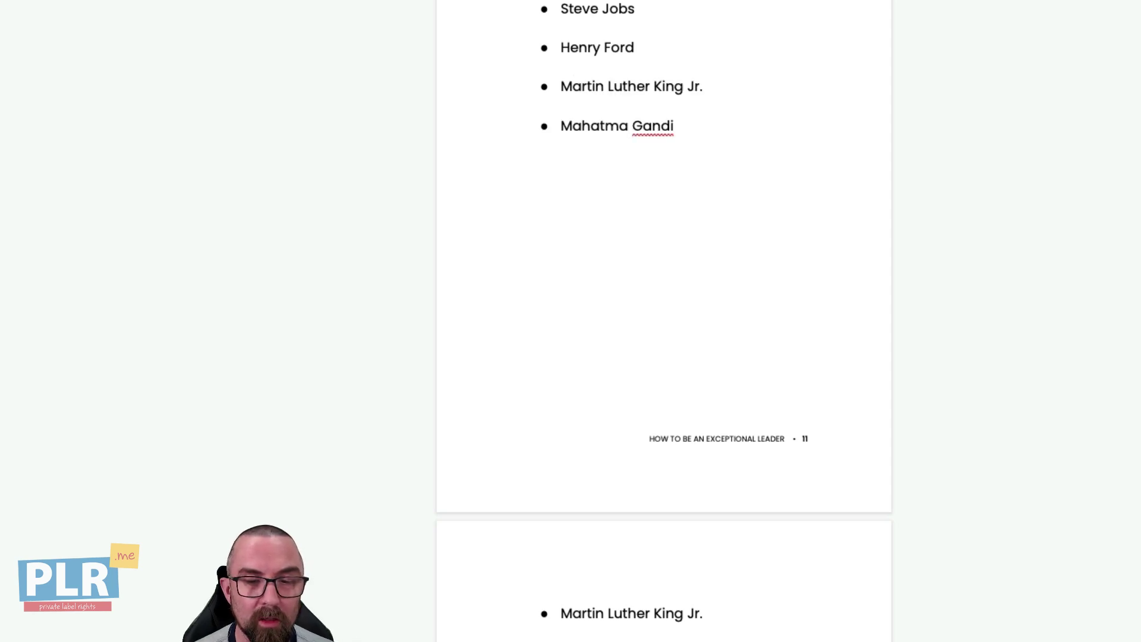
key("BackSpace")
scroll(556, 627, "down", 7)
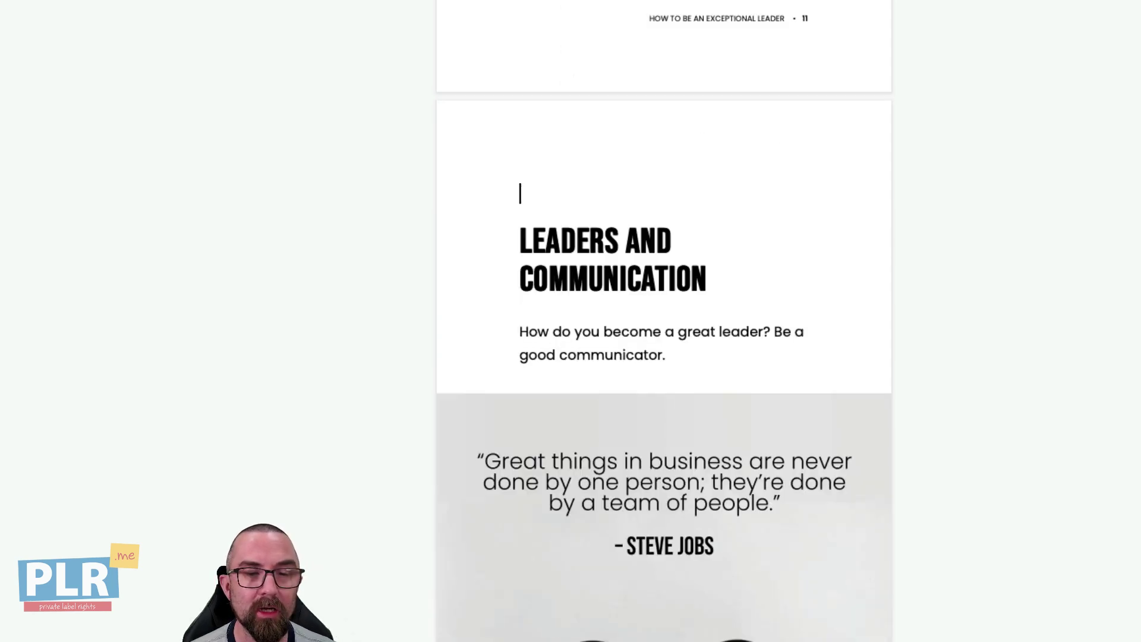
scroll(664, 321, "down", 20)
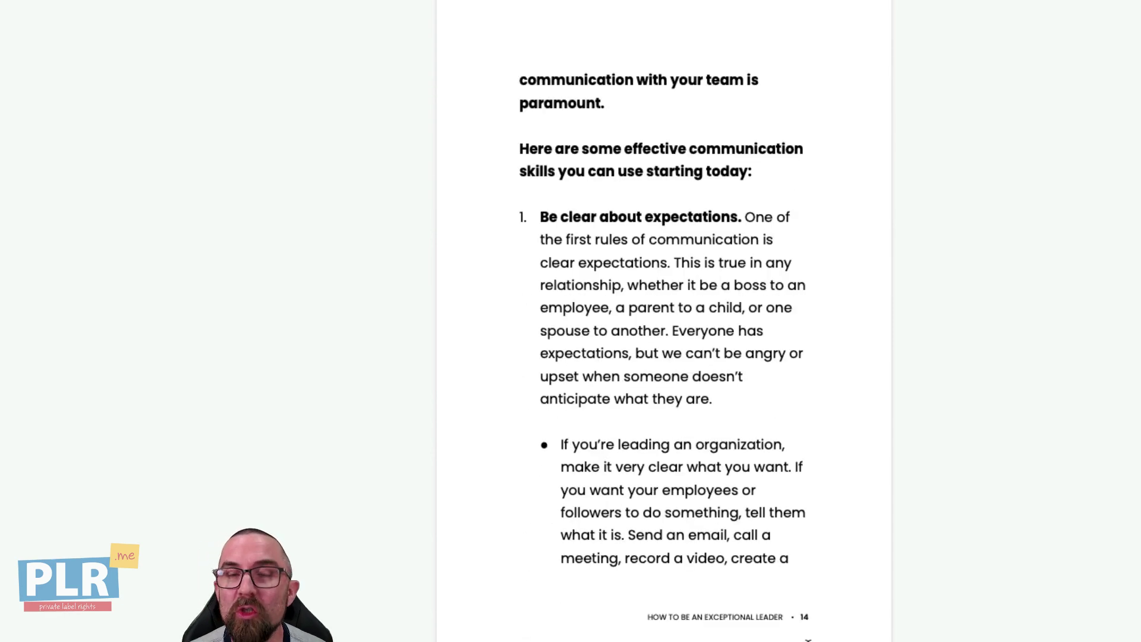
- Download the edited ebook as a PDF Document (.pdf) via File > Download
left_click(71, 73)
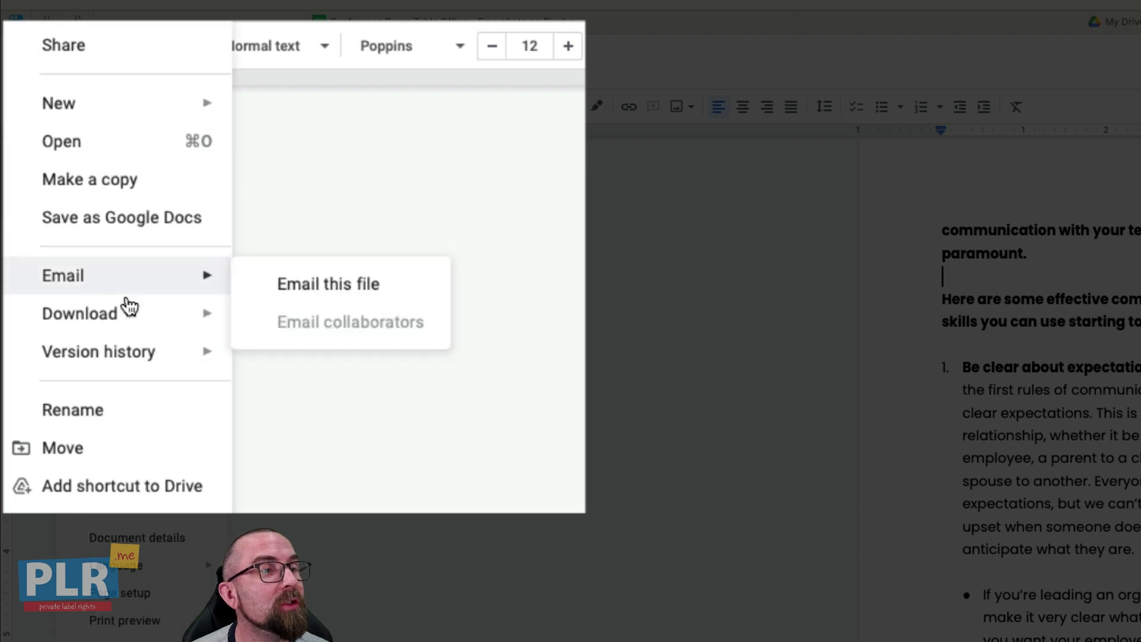
mouse_move(133, 318)
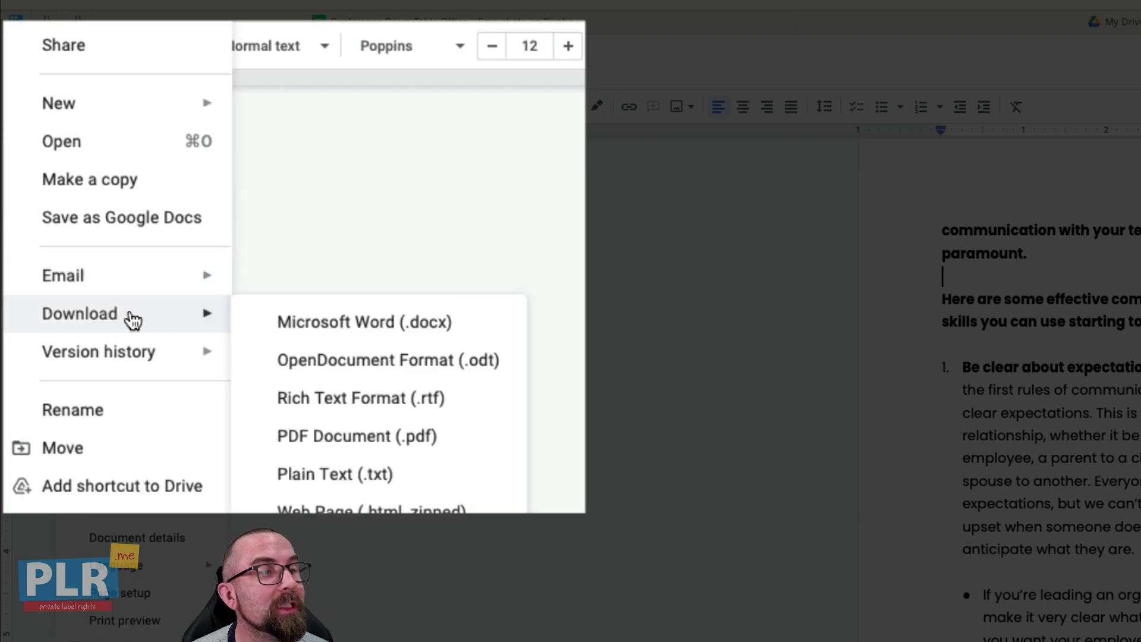
left_click(415, 450)
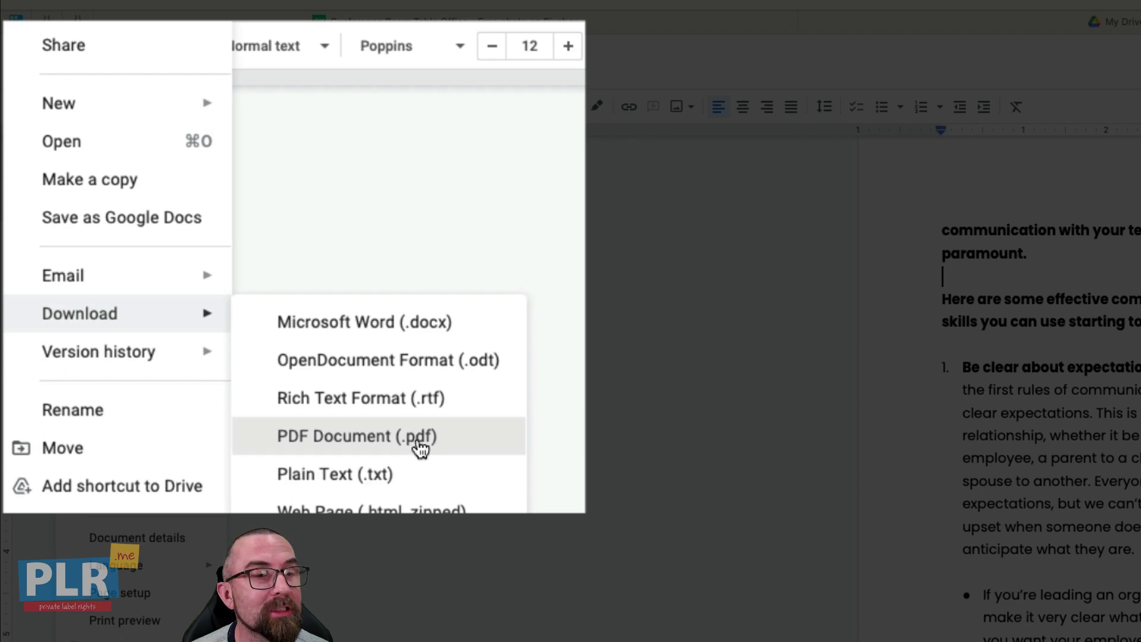